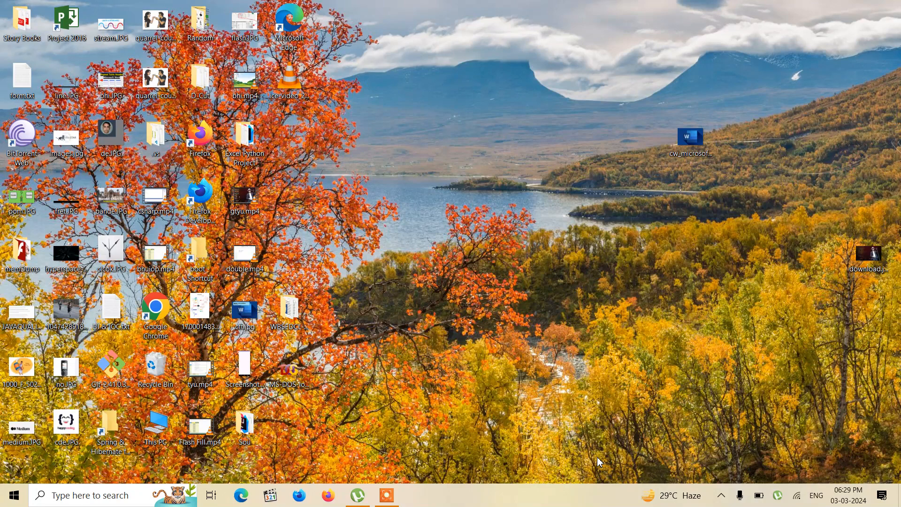
Step: Create a blank workbook in Excel 2016 and close Document Recovery, removing the recovered files
key("super")
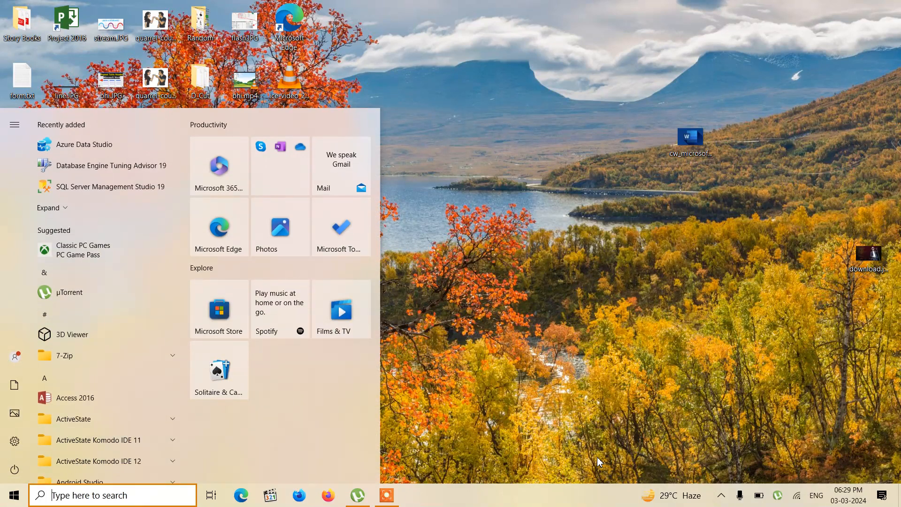
type("exce")
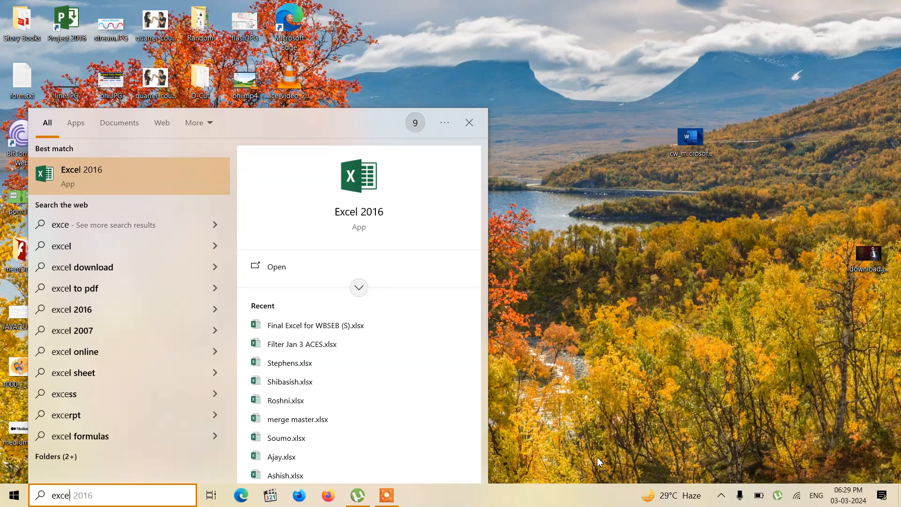
key("Return")
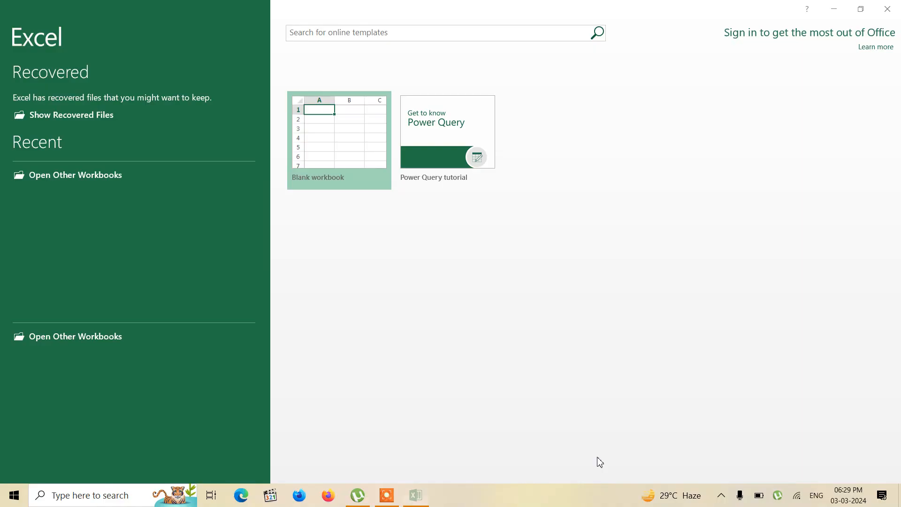
left_click(346, 145)
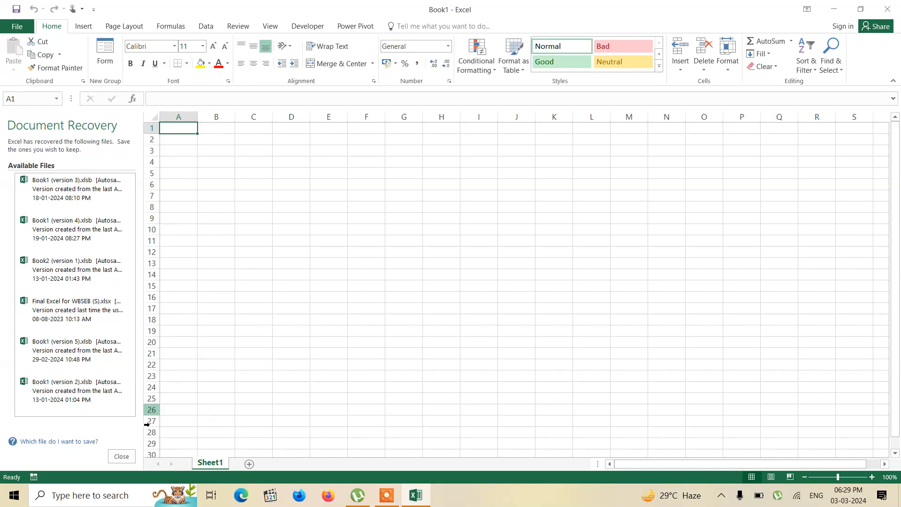
left_click(123, 456)
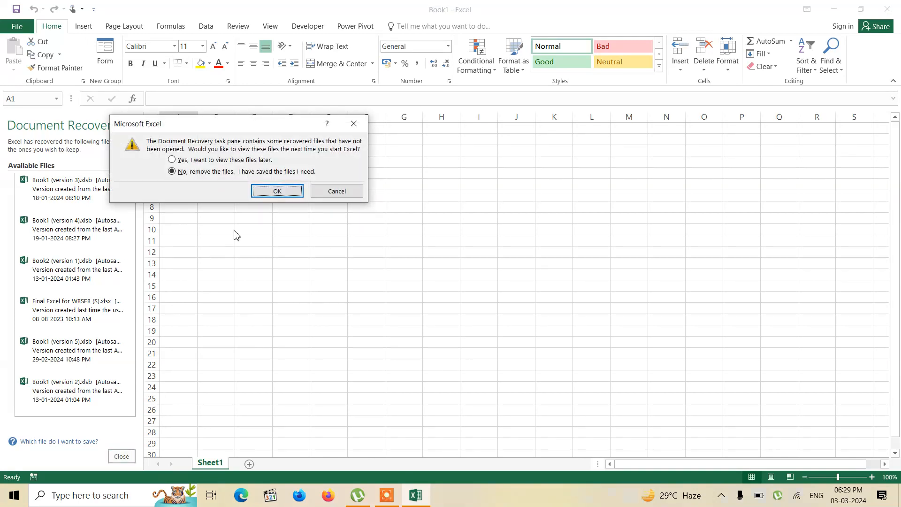
left_click(277, 191)
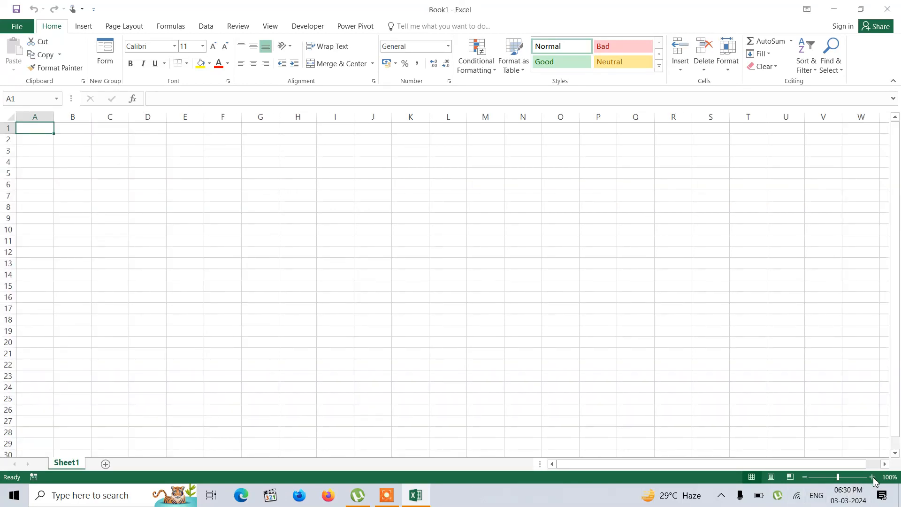
Step: Enter the column headers "Sl No" in A1 and "Item" in B1
left_click(872, 476)
left_click(872, 477)
left_click(872, 477)
left_click(872, 477)
left_click(873, 477)
left_click(872, 477)
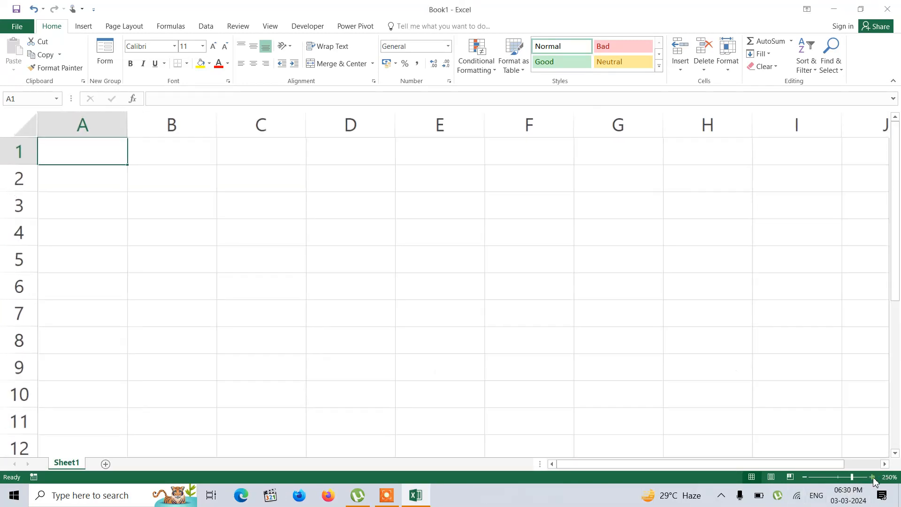
left_click(872, 477)
type("Sl No")
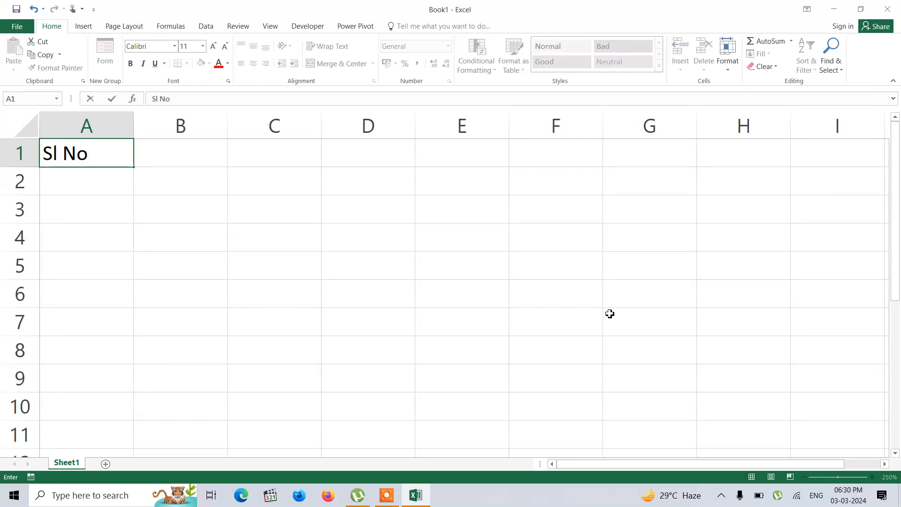
key("Tab")
type("Item")
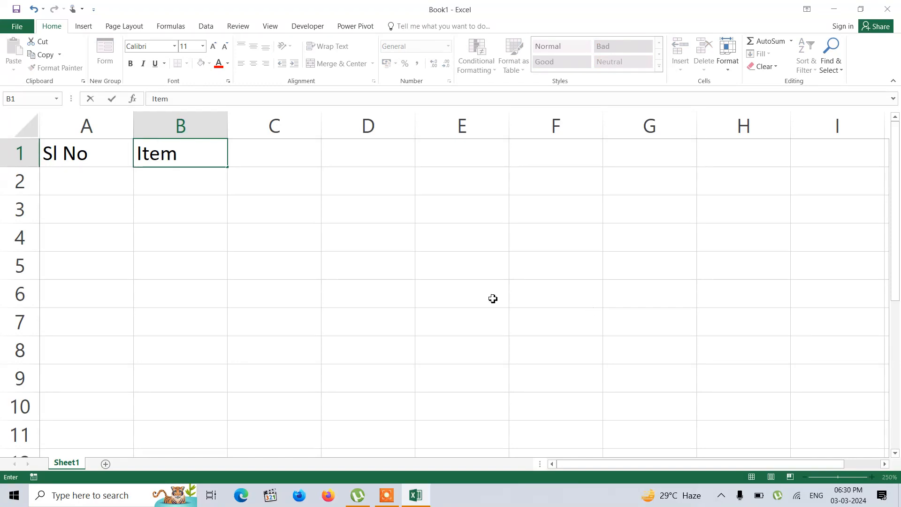
Step: List AC, Fridge and Table Lamp in B2:B4 and widen column B to fit the longest item
left_click(163, 193)
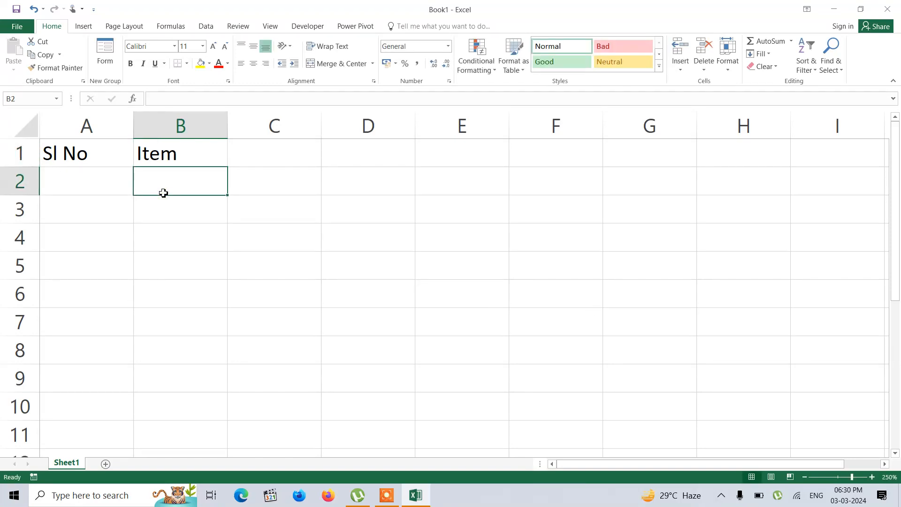
type("A")
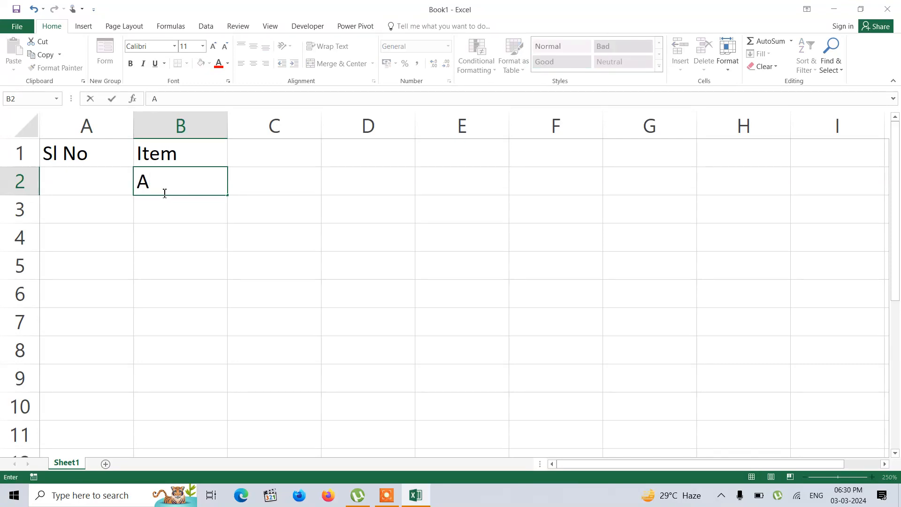
type("C")
key("Return")
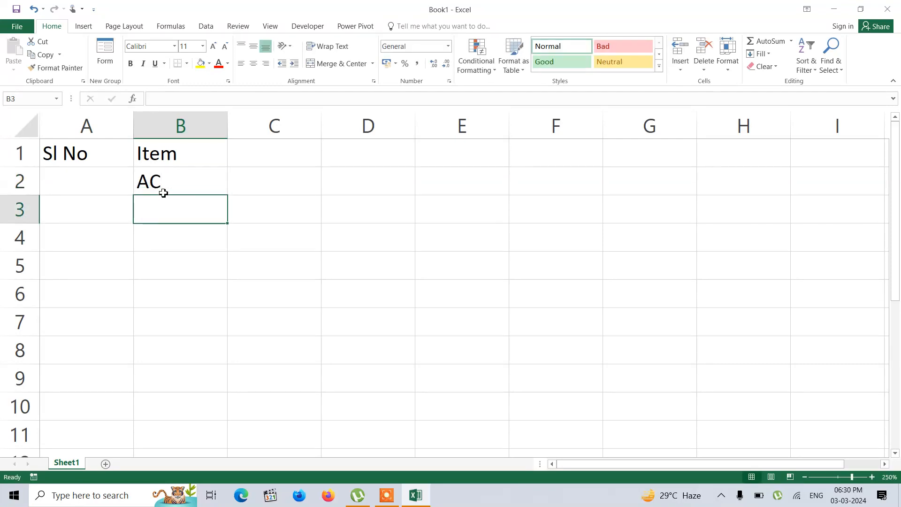
type("Fridge")
key("Return")
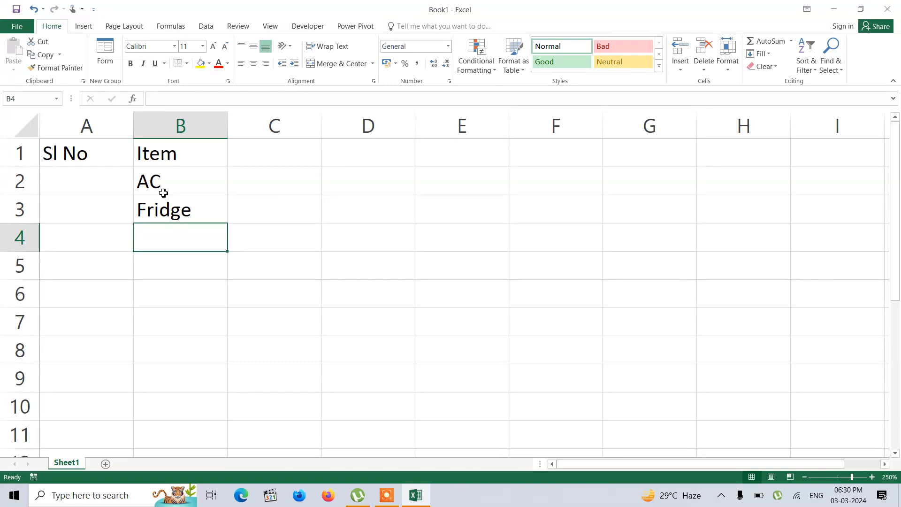
type("Table Lamp")
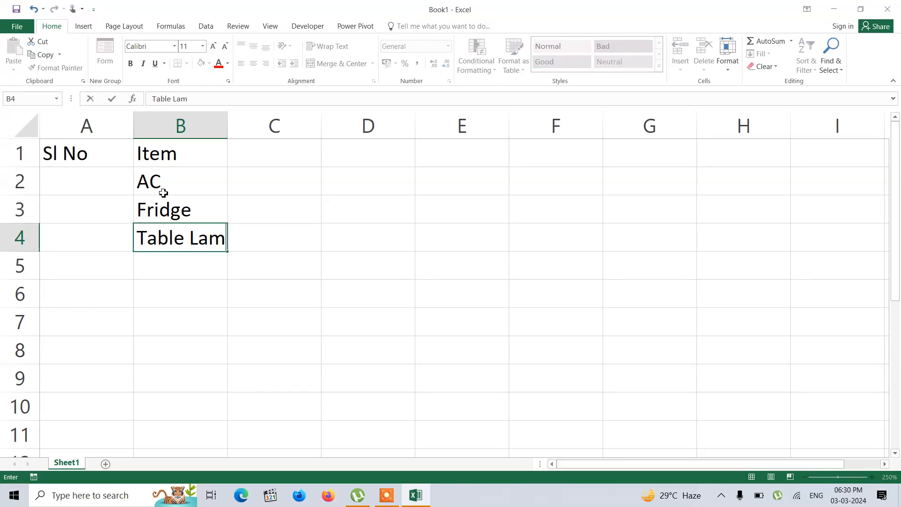
left_click(74, 186)
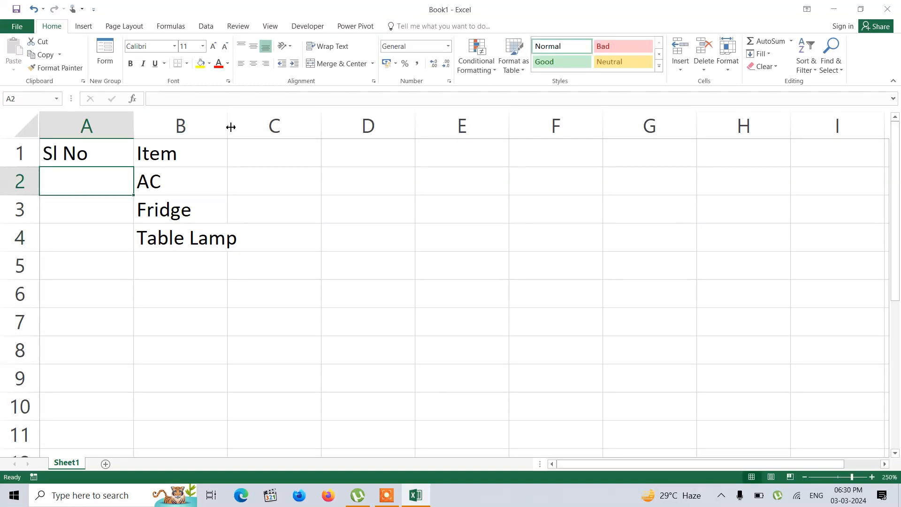
left_click_drag(228, 126, 271, 126)
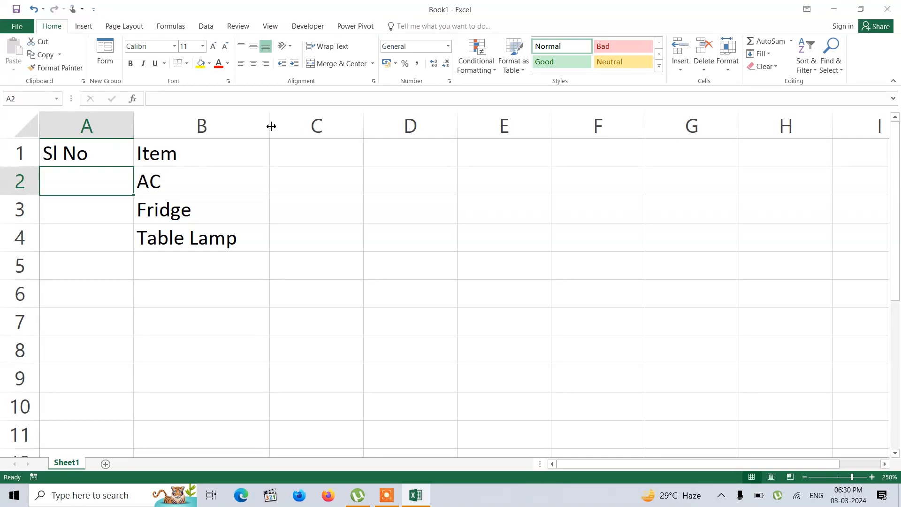
Step: Enter 1 in A2 and fill it down through A4 alongside the items
type("1")
key("Return")
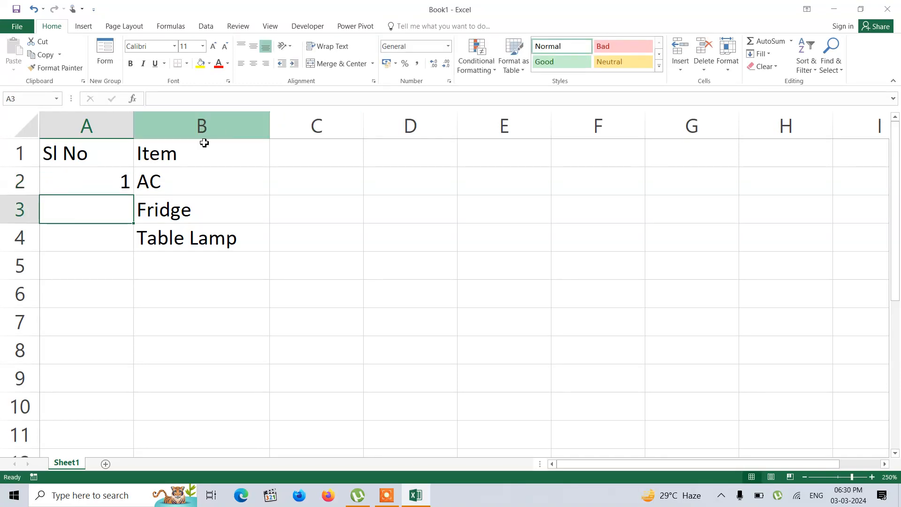
left_click(108, 174)
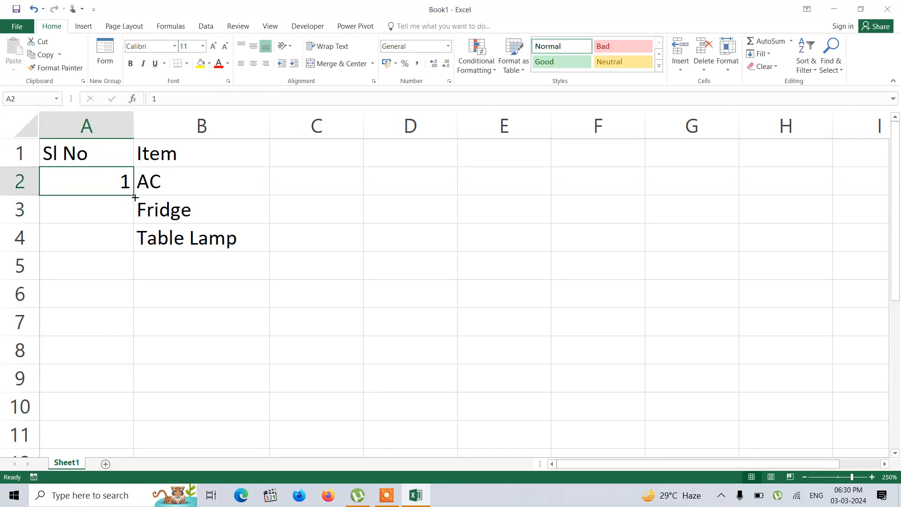
mouse_move(135, 197)
left_mouse_down()
mouse_move(131, 234)
mouse_move(128, 196)
left_mouse_up()
double_click(135, 197)
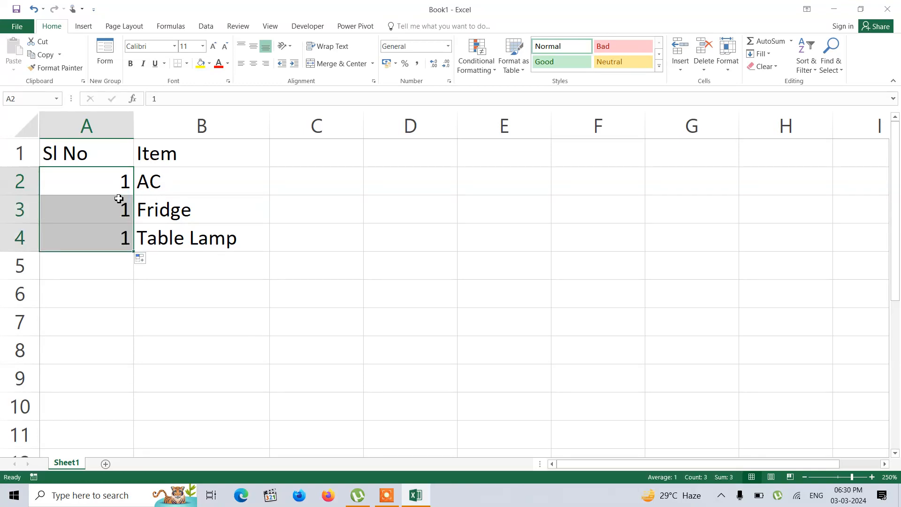
left_click(106, 185)
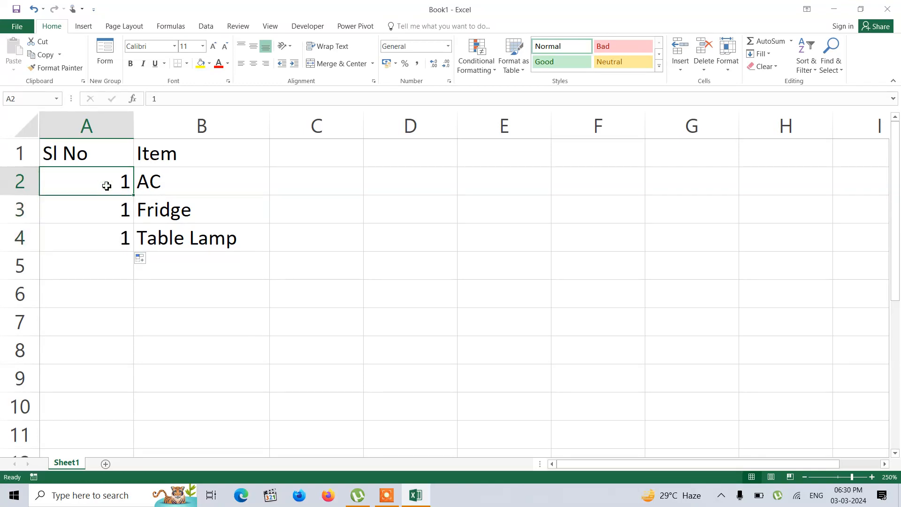
left_click(144, 263)
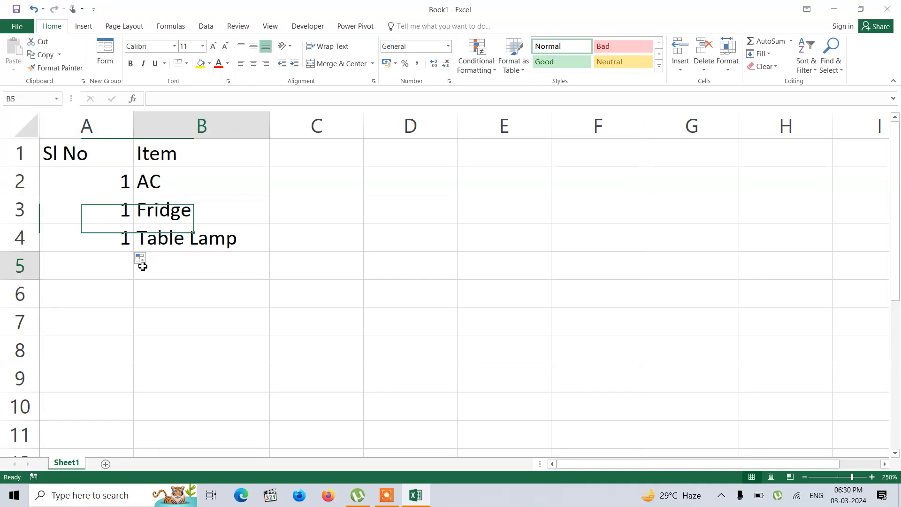
Step: Refill A2 down through A4 using the Fill Series option to number the items sequentially
left_click(101, 178)
left_click_drag(133, 195, 137, 252)
left_click(142, 259)
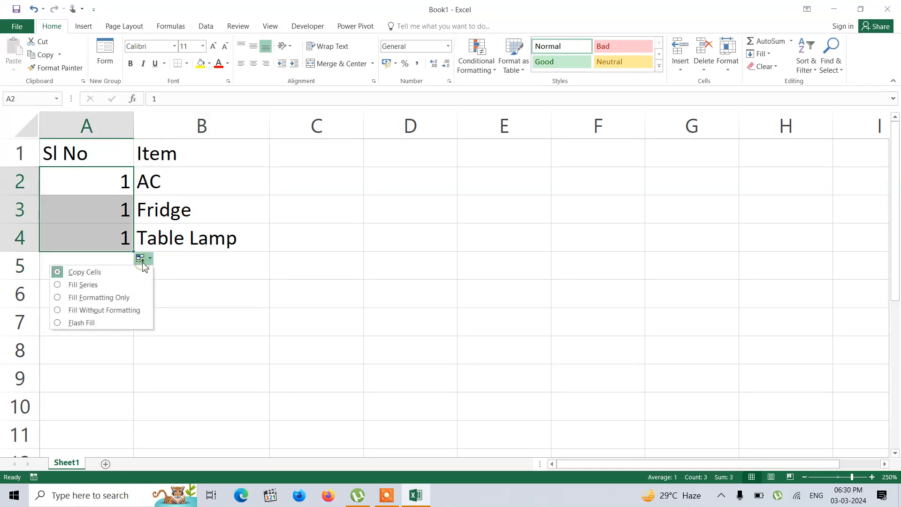
left_click(112, 286)
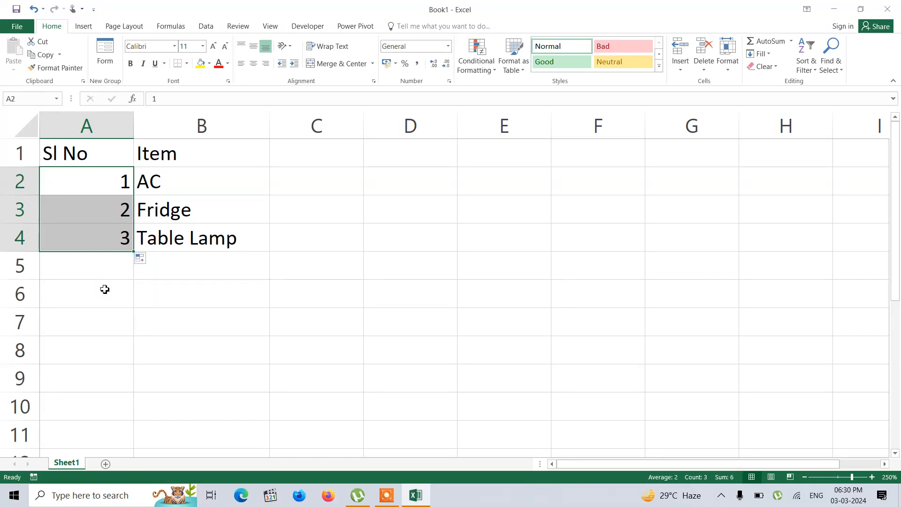
Step: Delete the Fridge row and undo the deletion
left_click(15, 212)
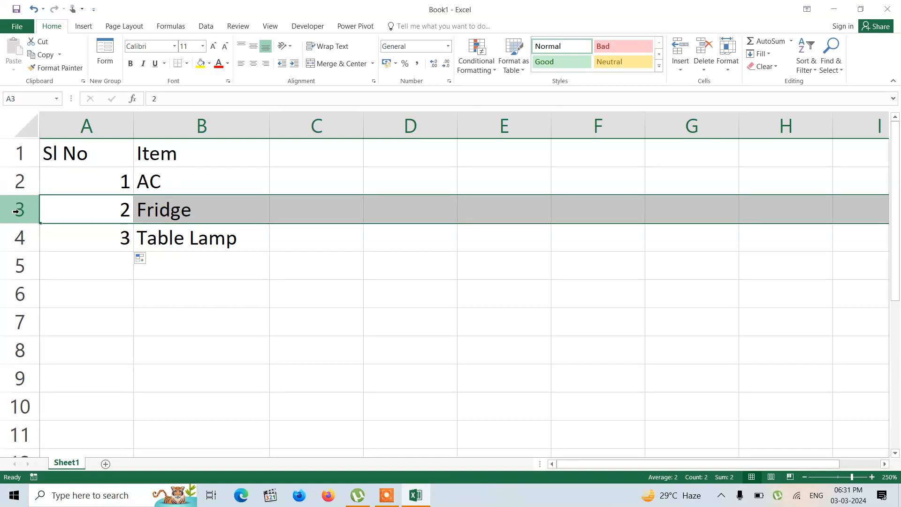
right_click(16, 212)
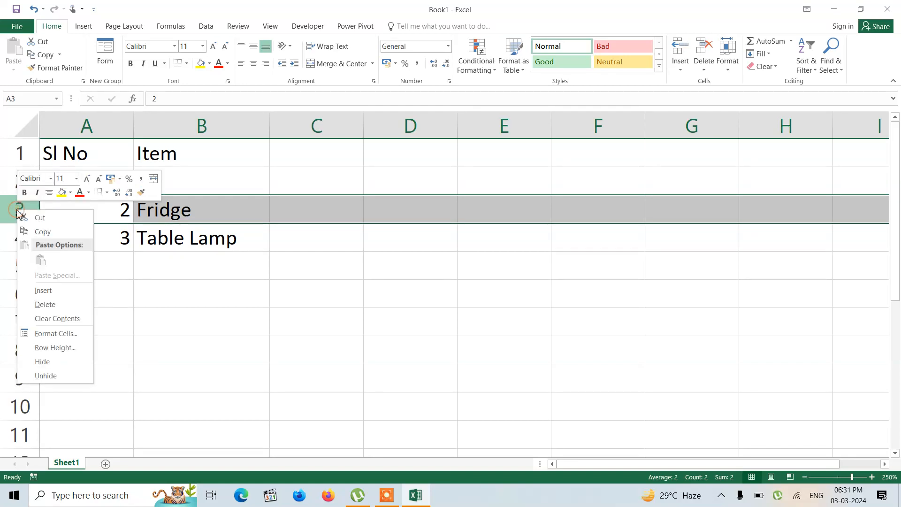
left_click(45, 304)
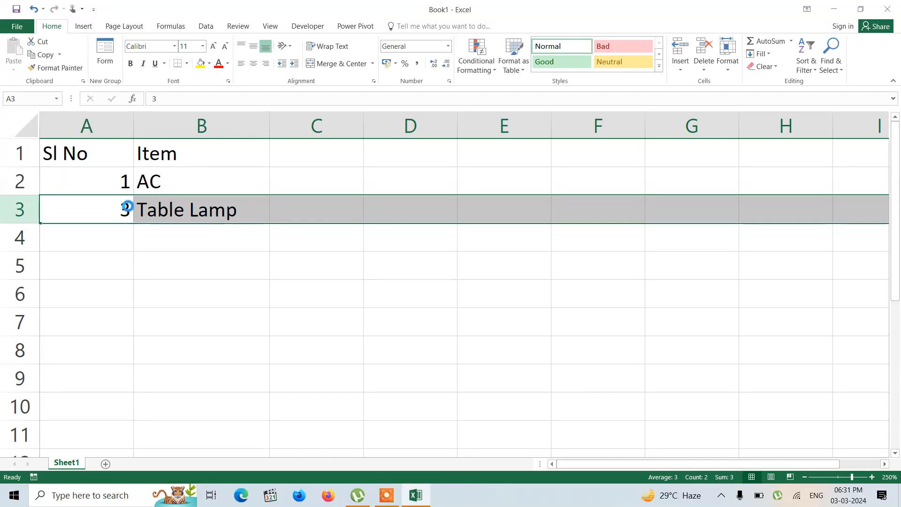
key("ctrl+z")
Step: Clear the serial numbers from A2:A4
left_click(124, 188)
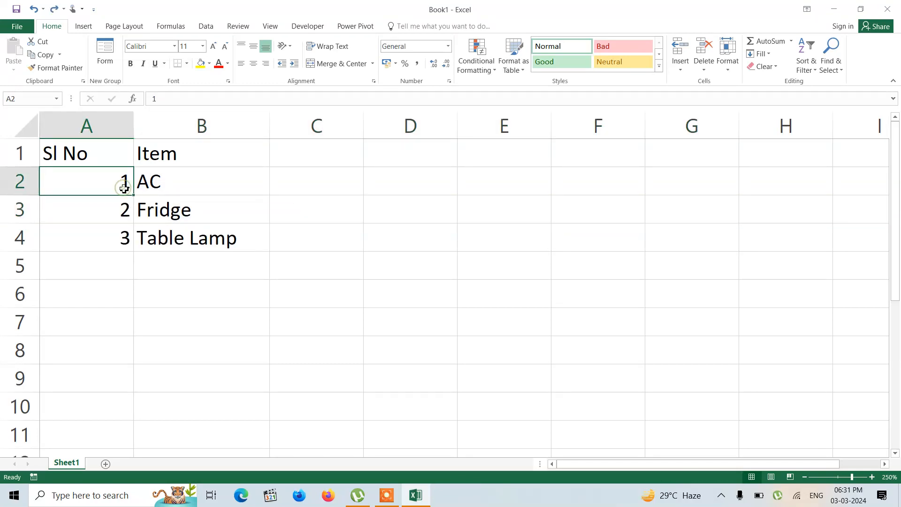
left_click_drag(120, 184, 118, 234)
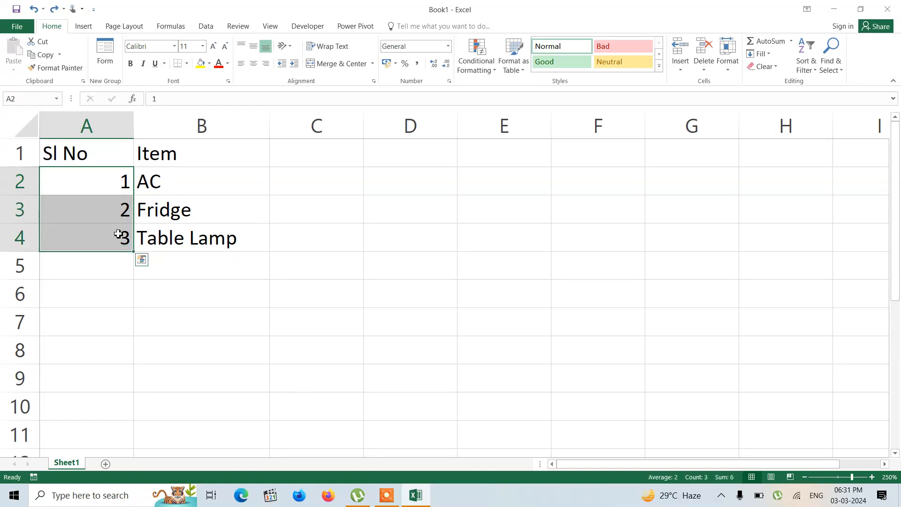
key("Delete")
Step: Enter the formula =ROW()-1 in A2 and fill it down through A4
left_click(100, 184)
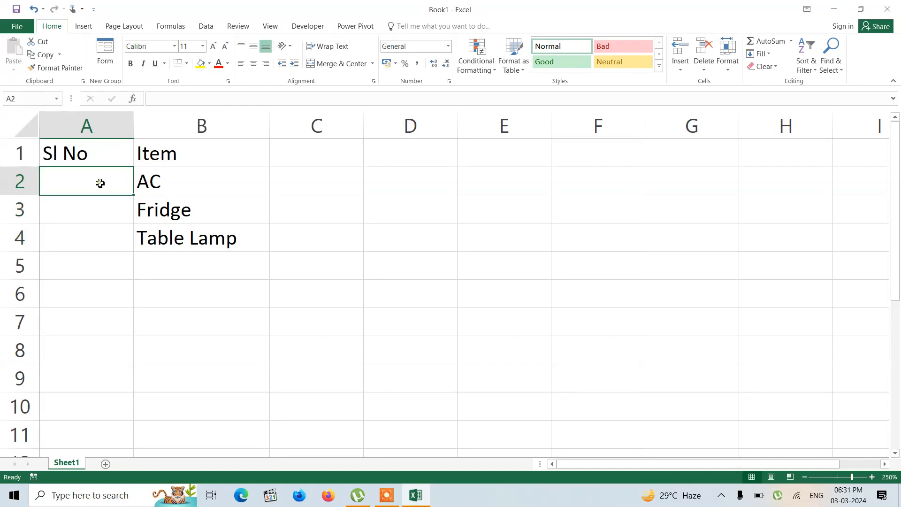
type("=row")
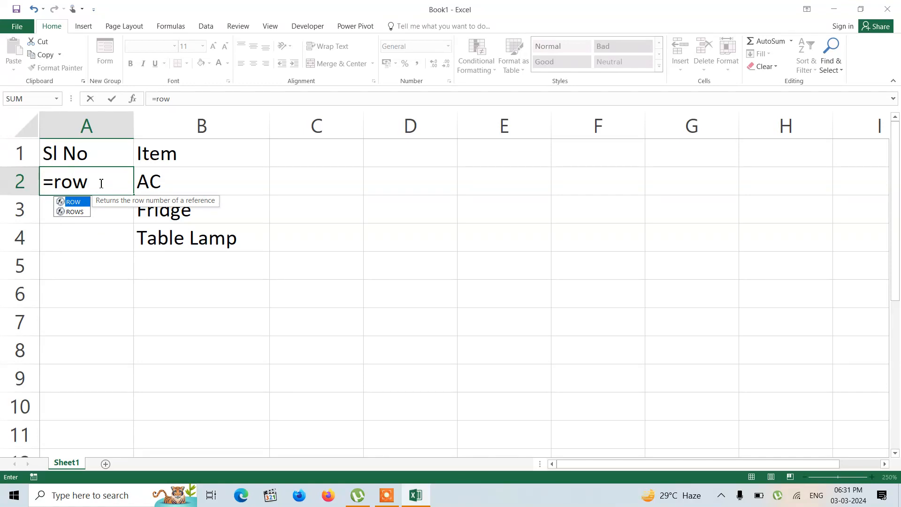
key("Tab")
type(")")
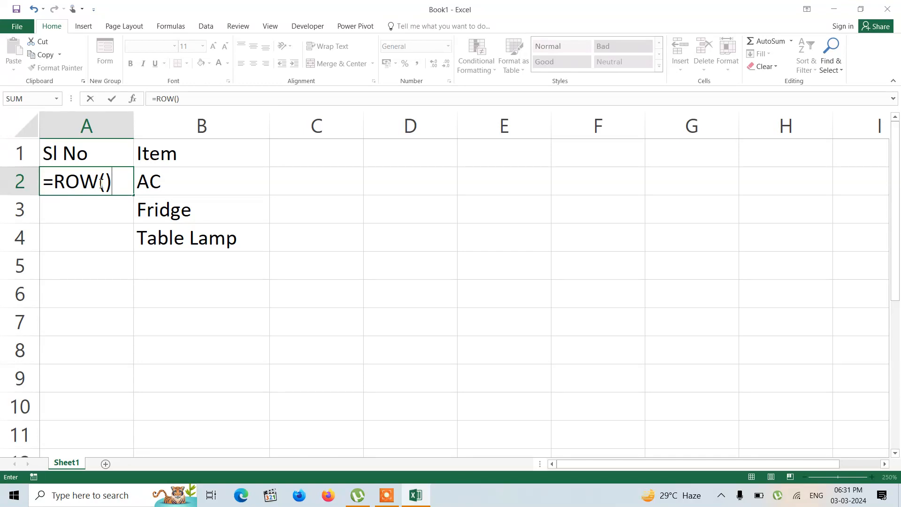
type("-1")
key("Return")
left_click(96, 182)
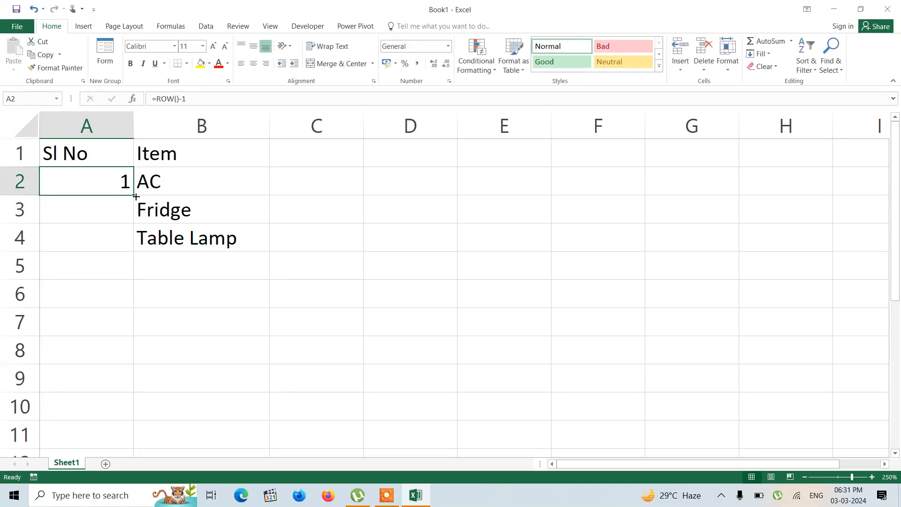
left_click_drag(135, 196, 137, 252)
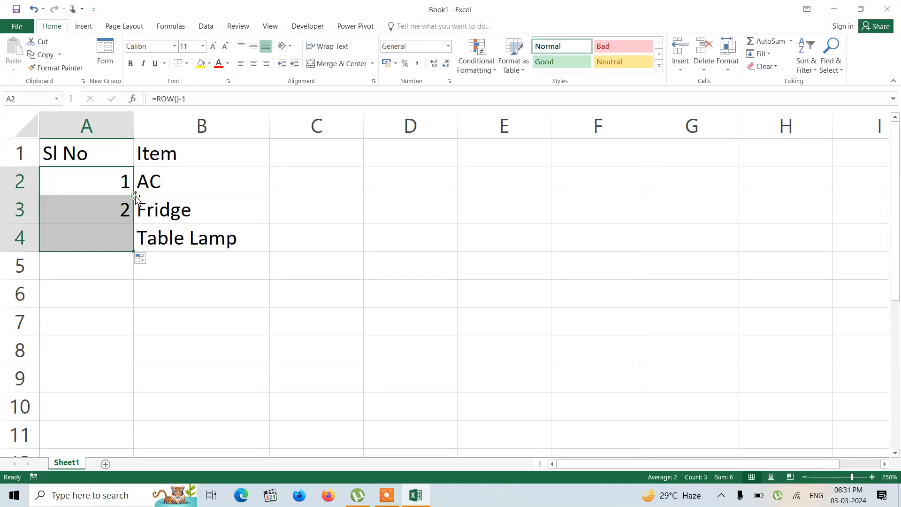
Step: Merge and center A5:B5 and enter the heading "New Items Added" in it
left_click(157, 297)
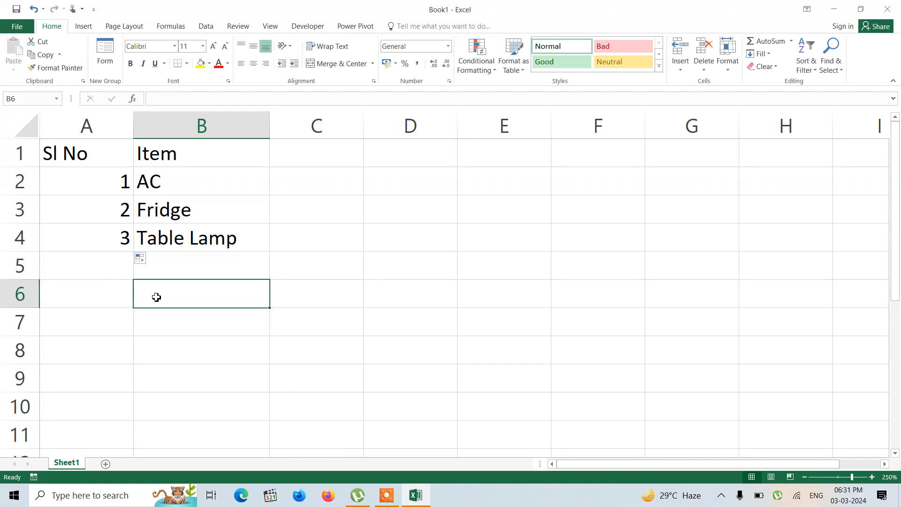
left_click(11, 180)
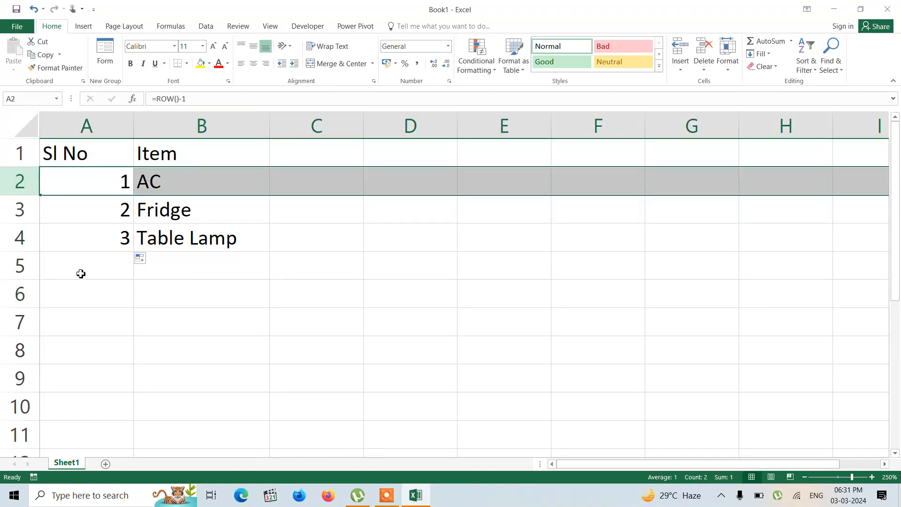
left_click_drag(58, 272, 218, 269)
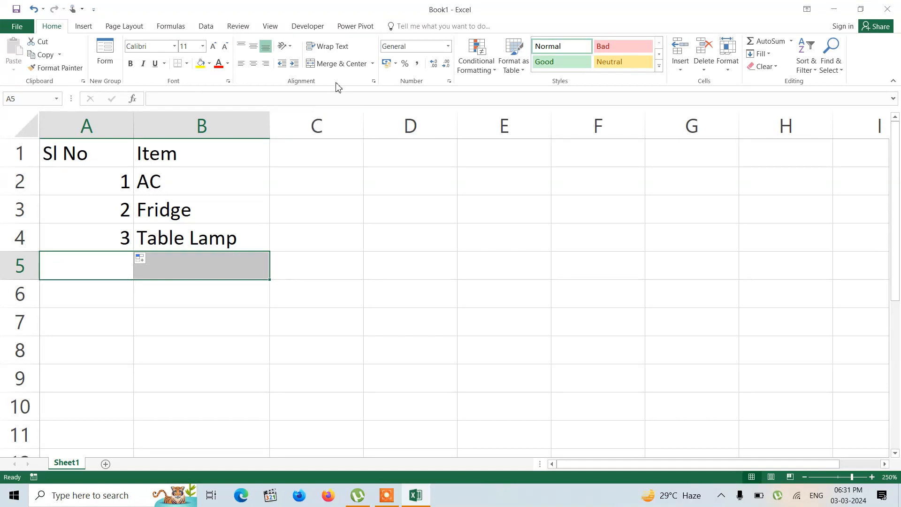
left_click(335, 63)
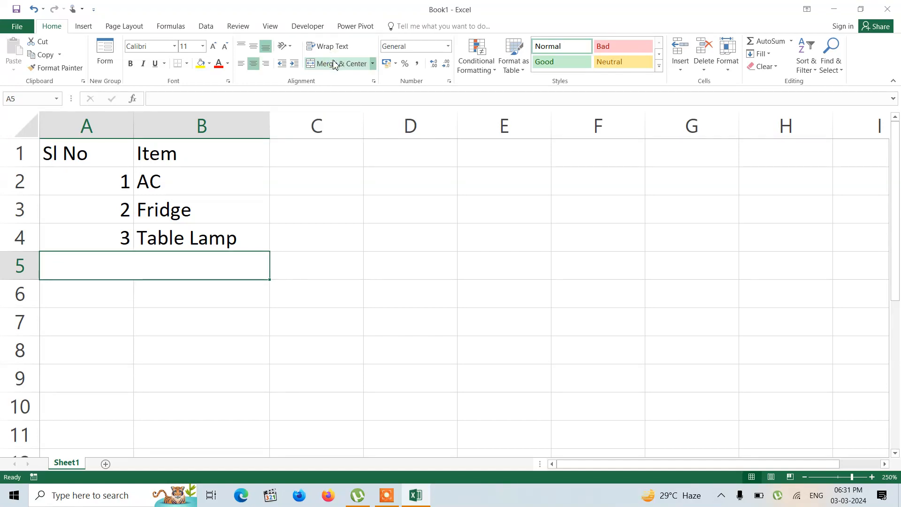
double_click(97, 264)
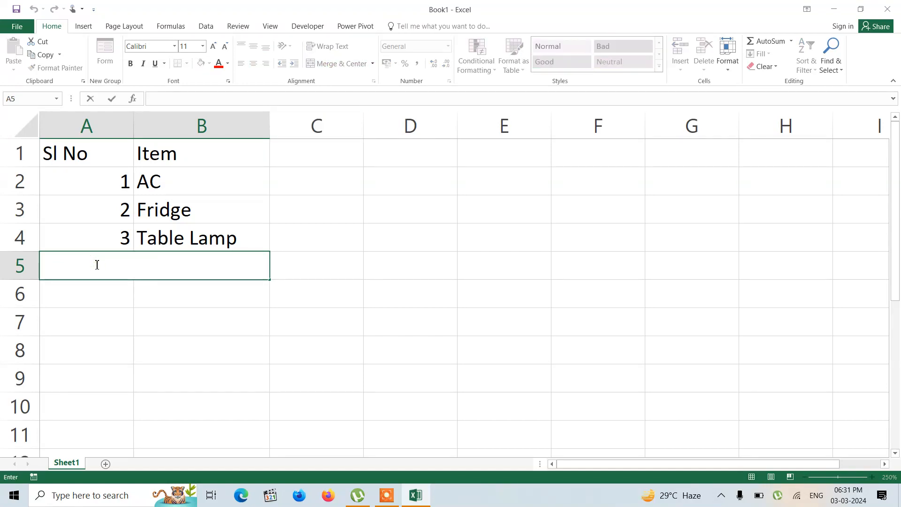
type("New ")
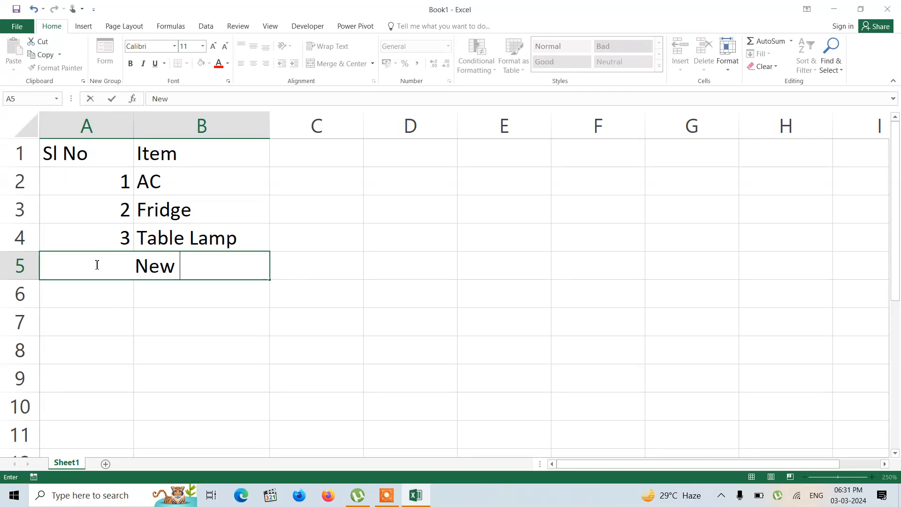
type("Items Added")
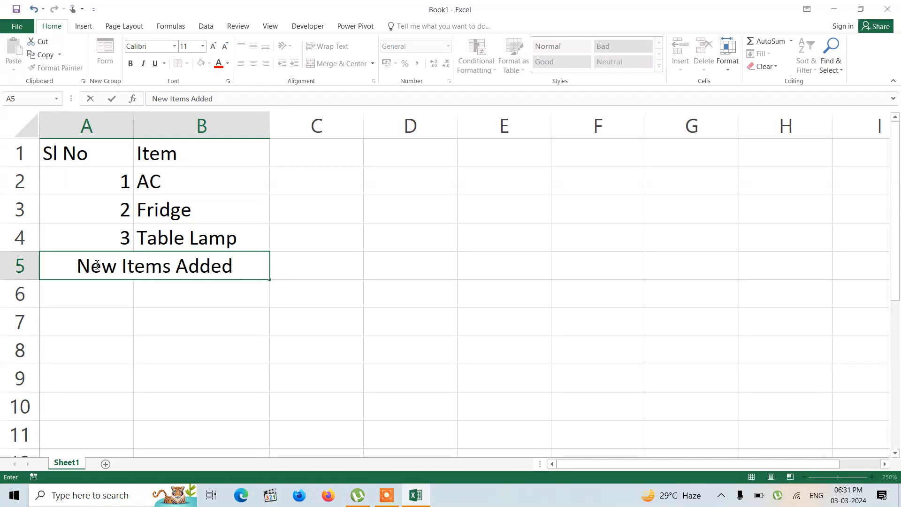
Step: Enter Home Theater as an item in B6
left_click(157, 299)
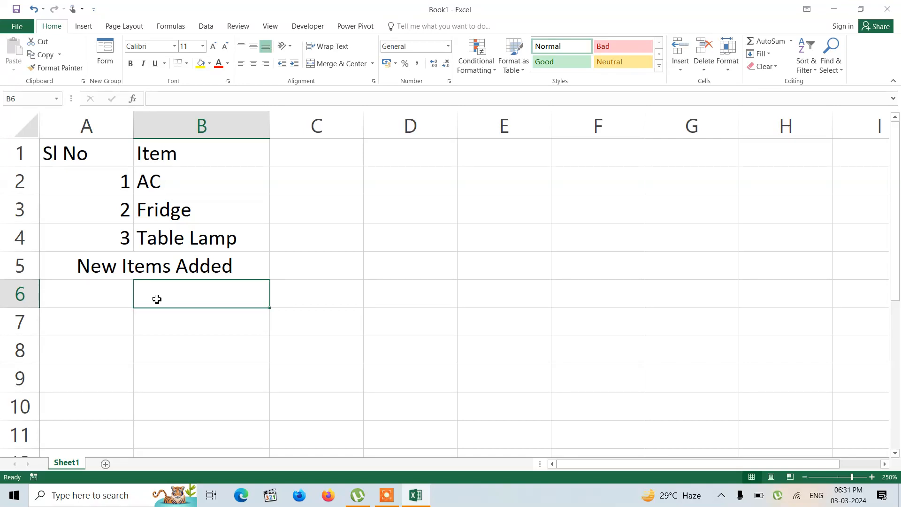
type("Home ")
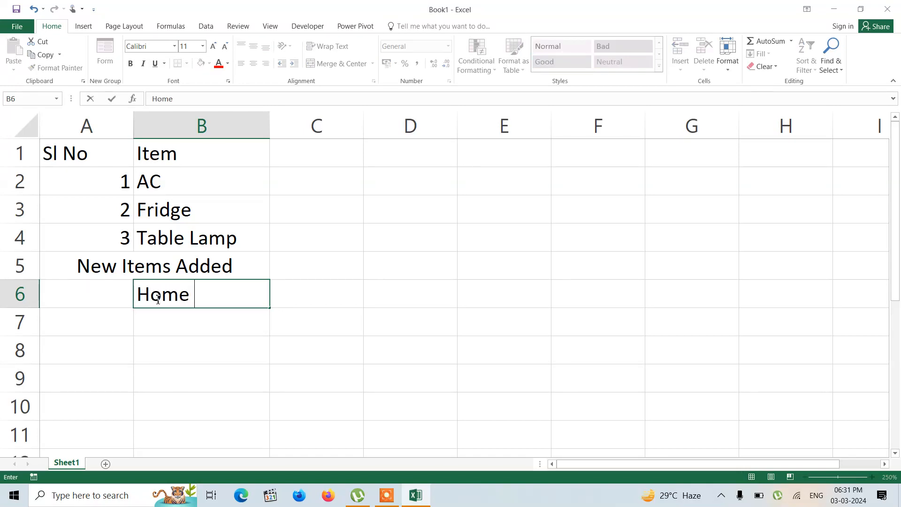
type("Theater")
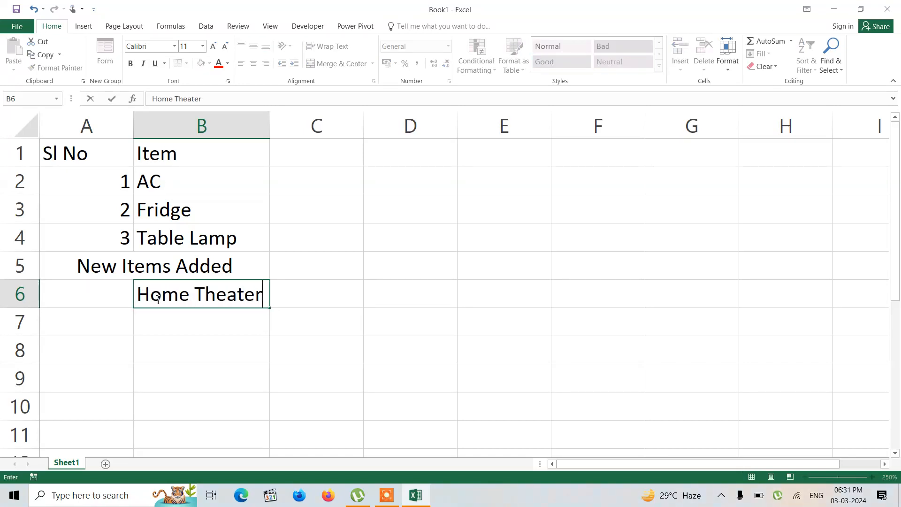
left_click(315, 299)
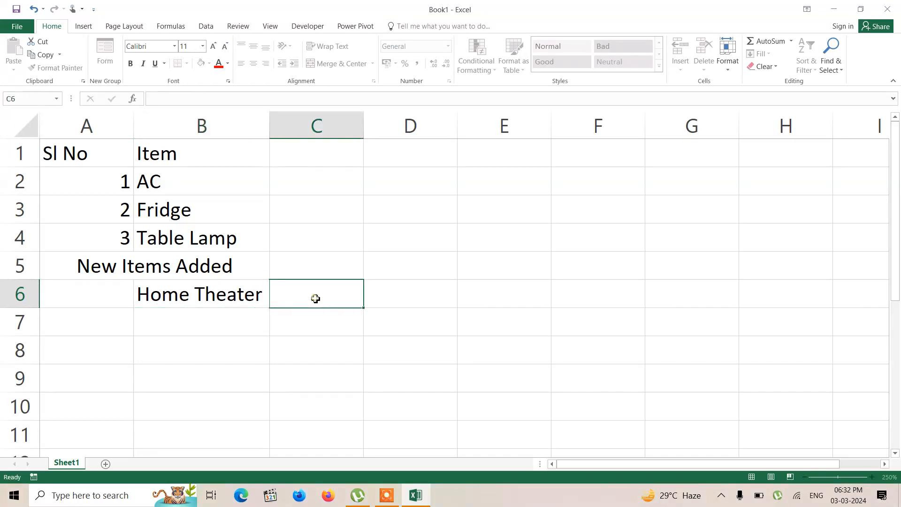
Step: Try to fill the serial number formula from A2 down past the merged row 5 to A6
left_click(121, 183)
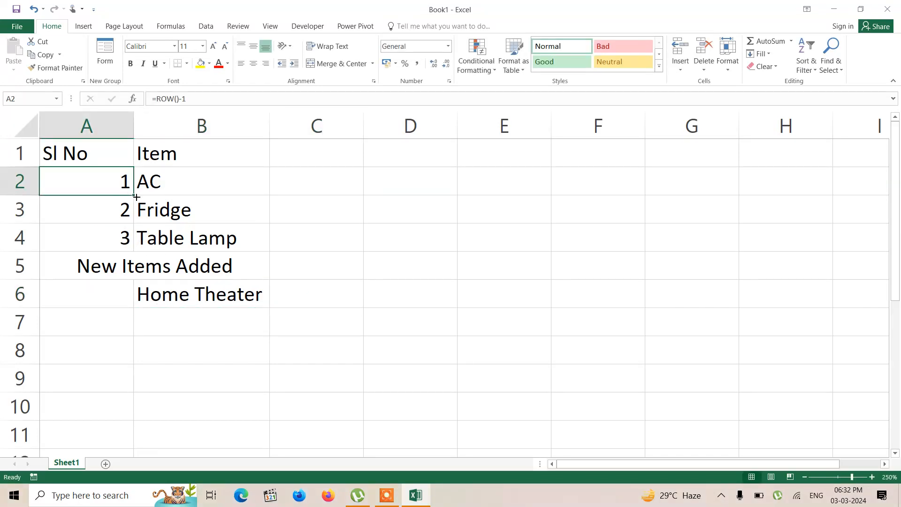
left_click_drag(136, 197, 135, 275)
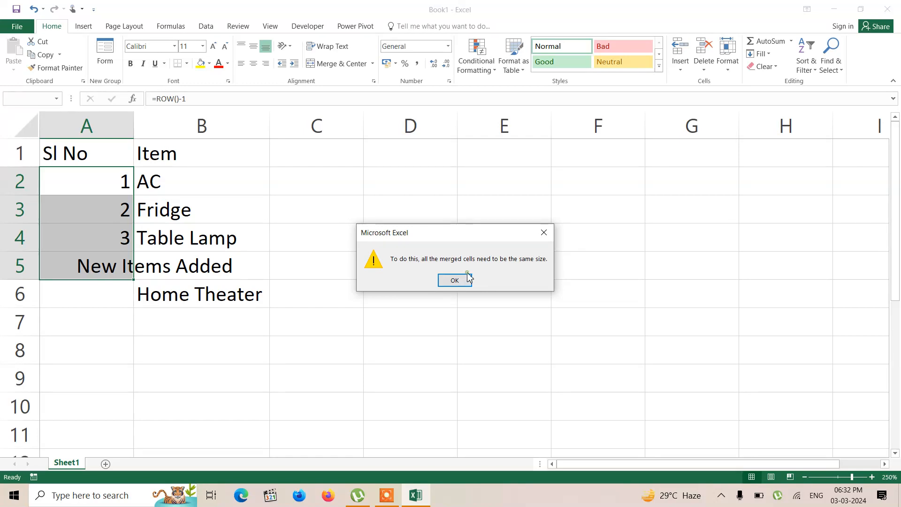
left_click(444, 281)
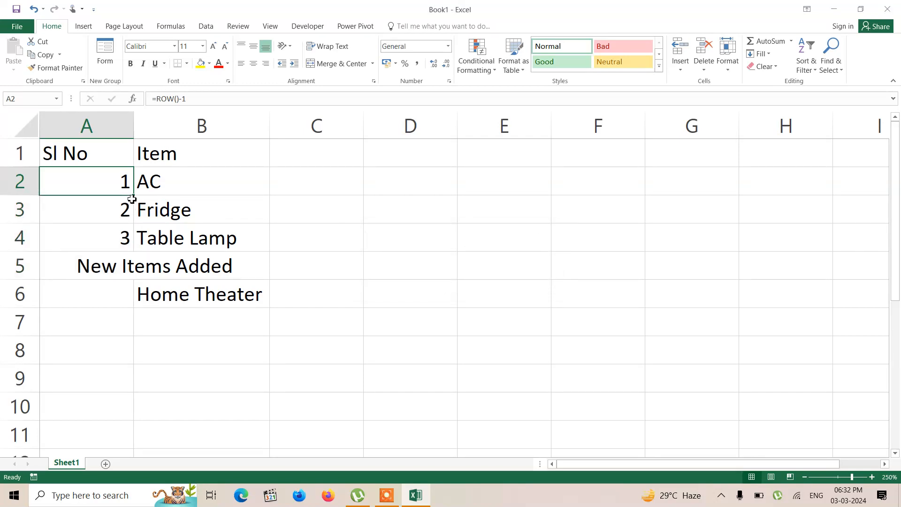
left_click_drag(136, 197, 133, 316)
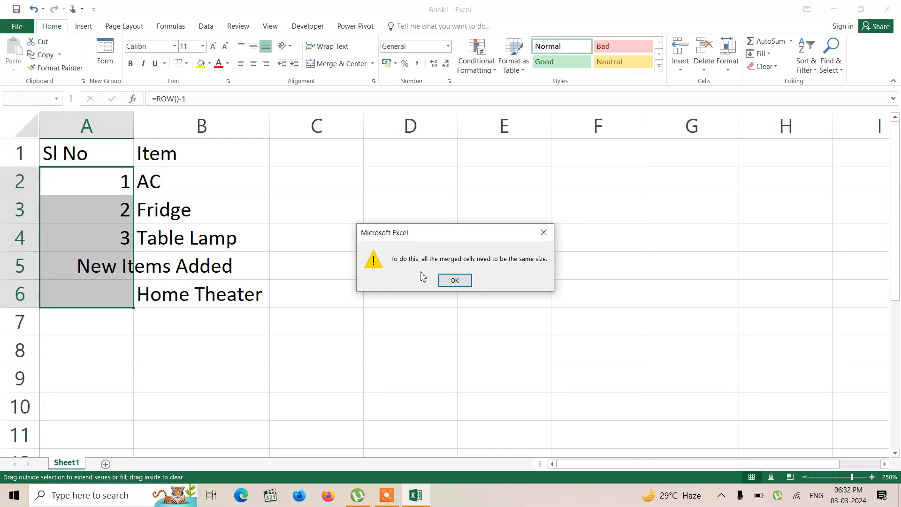
left_click(454, 279)
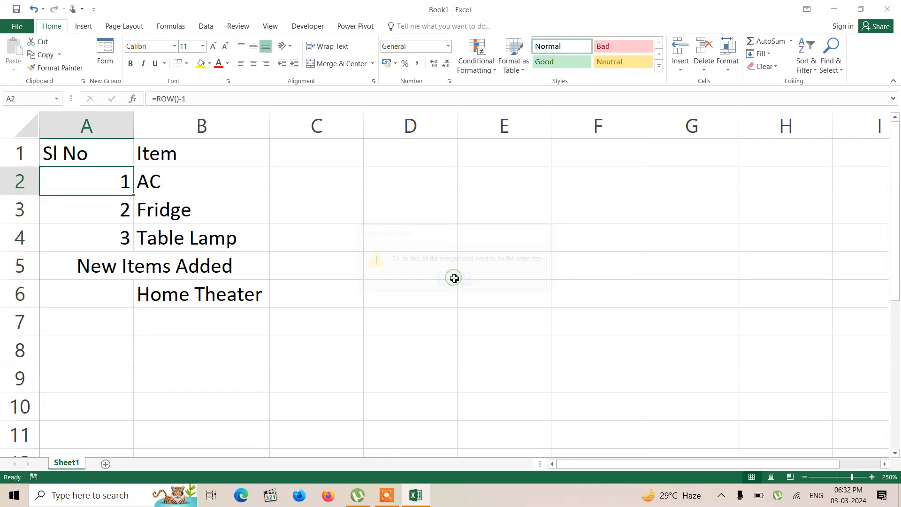
Step: Unmerge A5:B5 and clear the "New Items Added" heading from it
left_click(141, 266)
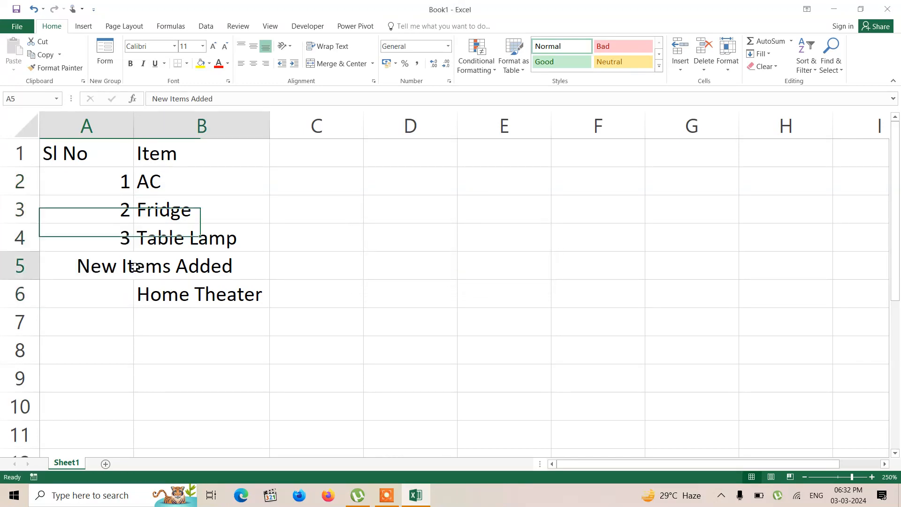
left_click(334, 63)
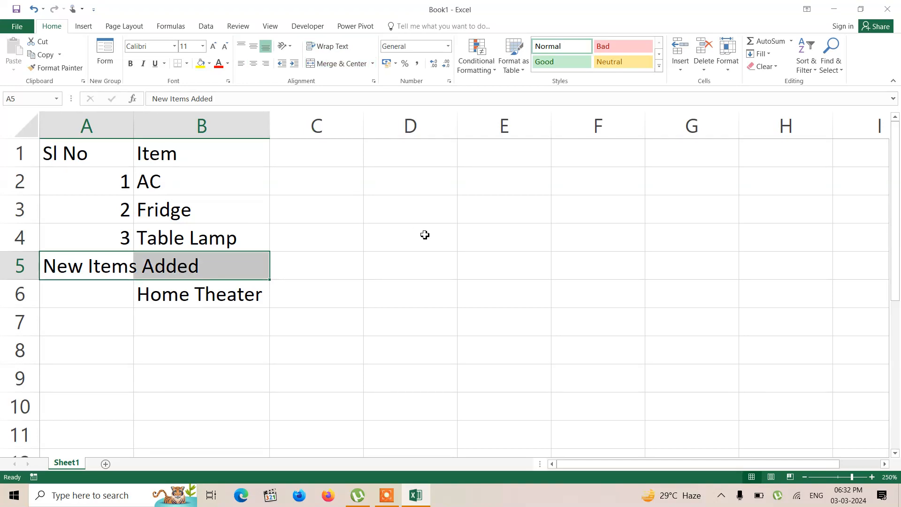
left_click(236, 268)
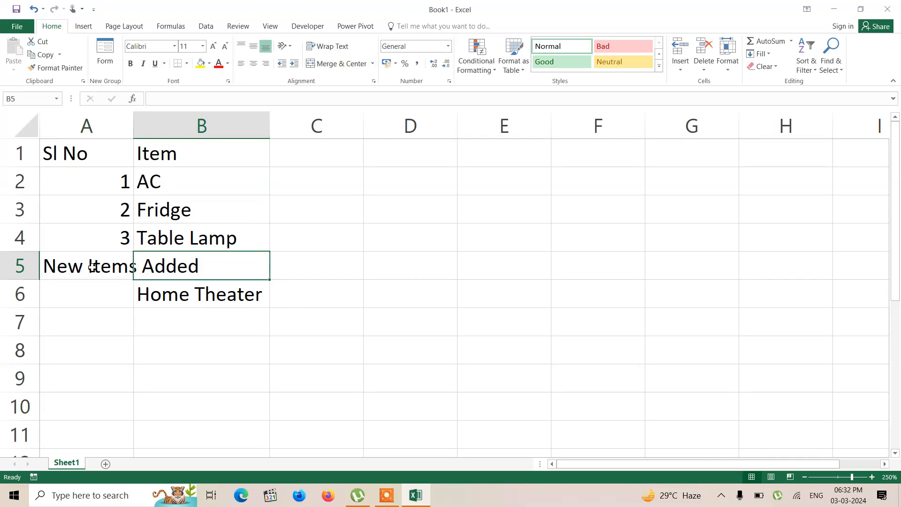
left_click_drag(51, 269, 200, 273)
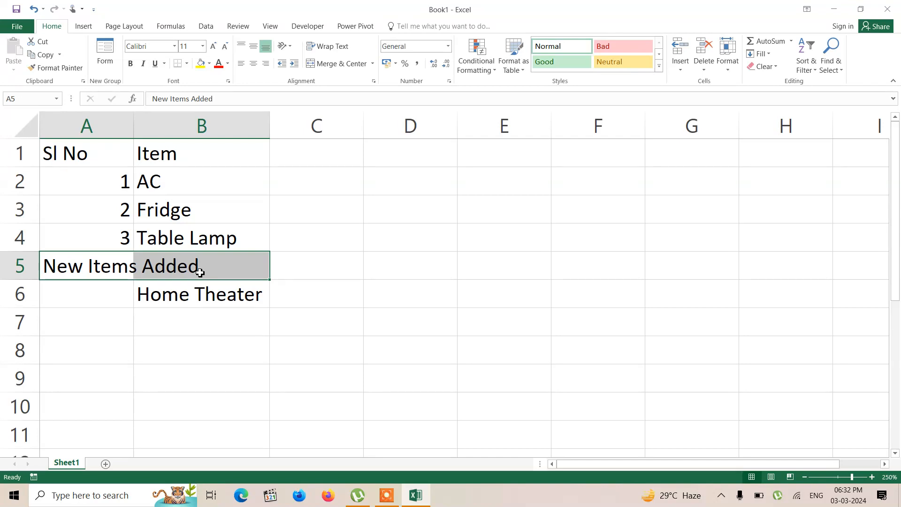
key("Delete")
Step: Fill the serial number formula from A2 down through A6
left_click(109, 179)
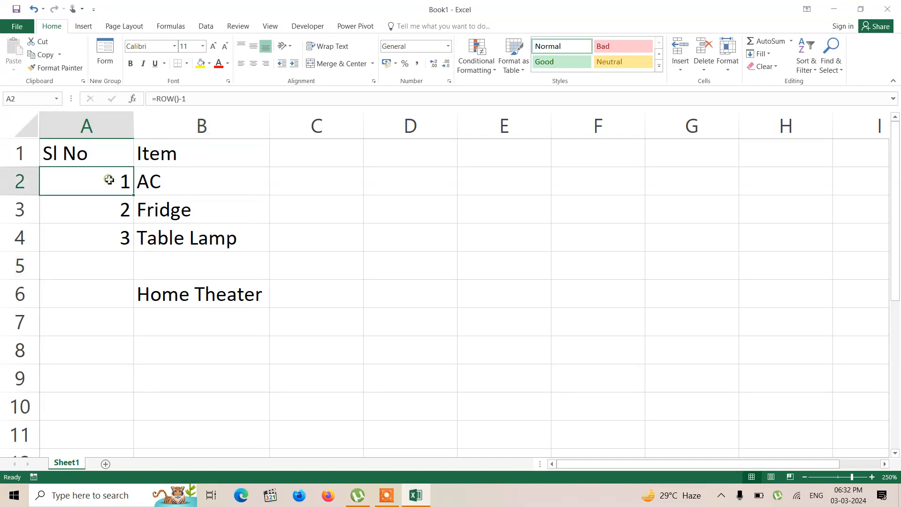
double_click(135, 198)
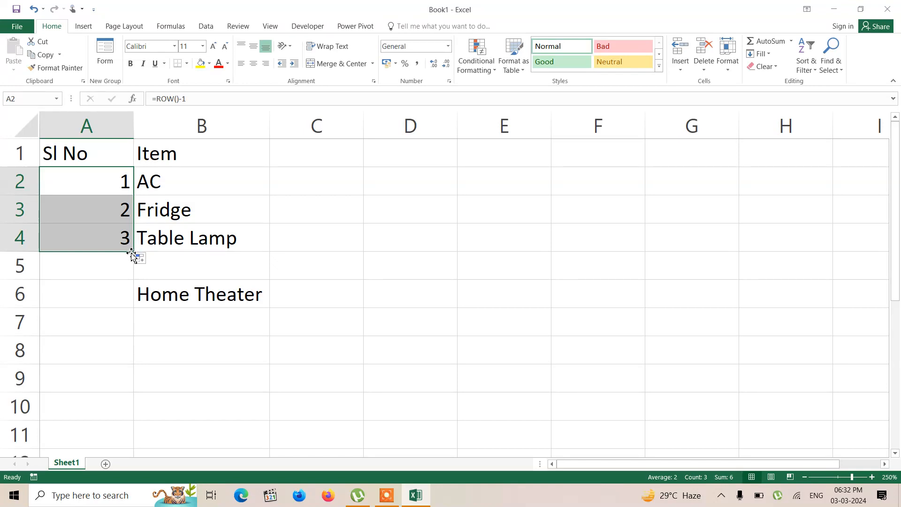
left_click_drag(133, 252, 135, 303)
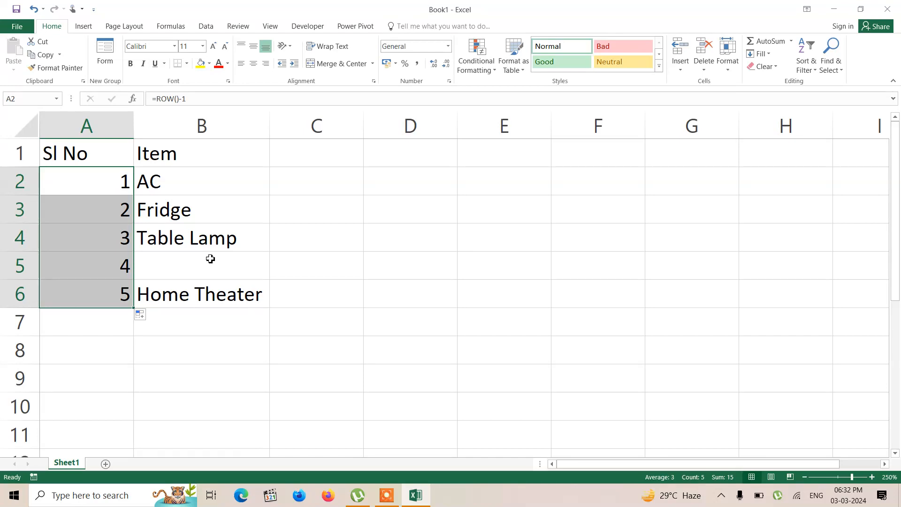
Step: Add a new worksheet with the headers Sl No in A1 and Name in B1, and enter a person's first name in B2
left_click(106, 464)
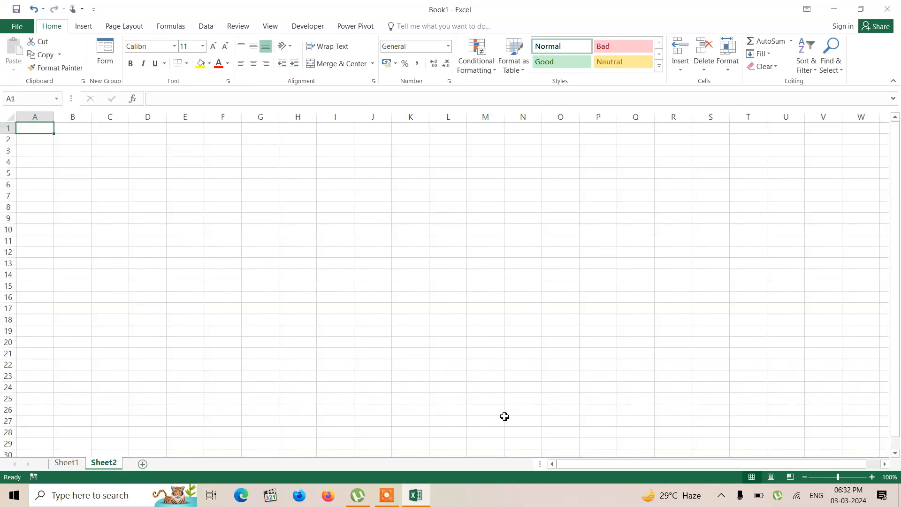
left_click_drag(872, 477, 872, 477)
type("Sl No")
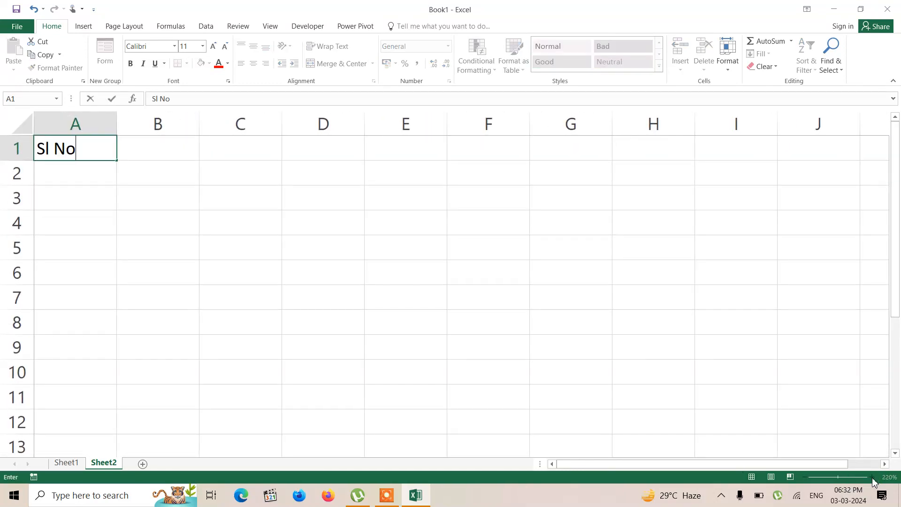
key("Tab")
type("Name")
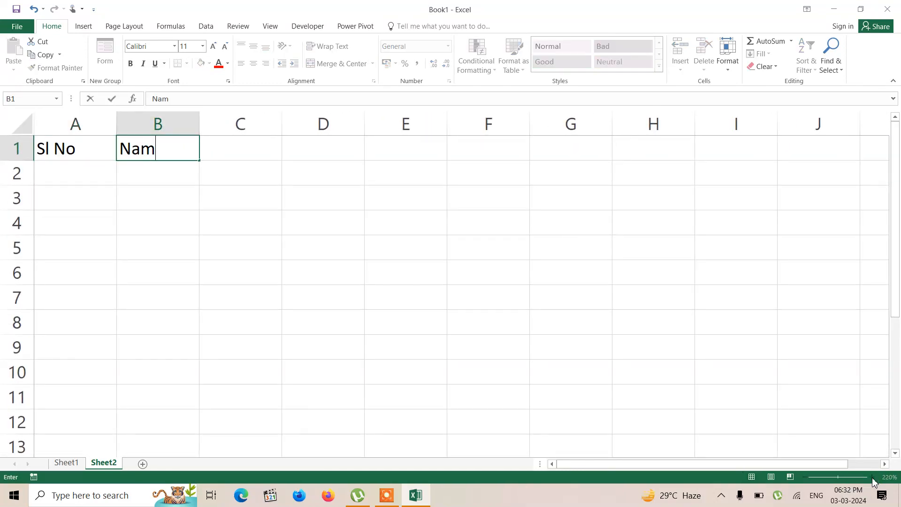
left_click(177, 185)
type("Ram")
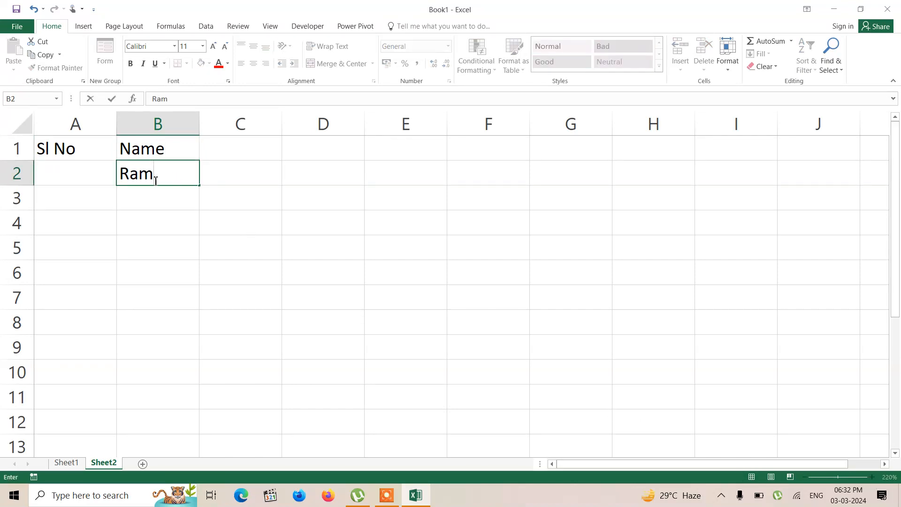
Step: Begin an IF formula in A2 that tests B2="" and returns "" when true
left_click(79, 169)
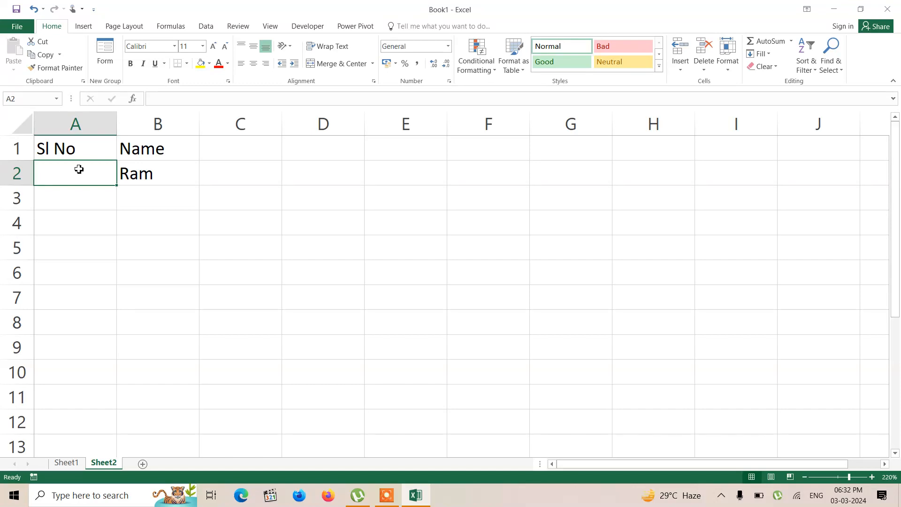
type("=if")
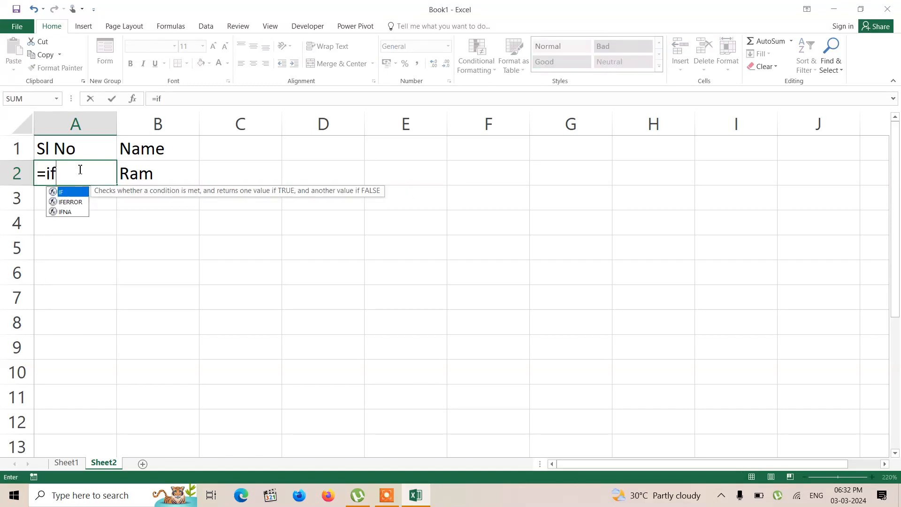
key("Tab")
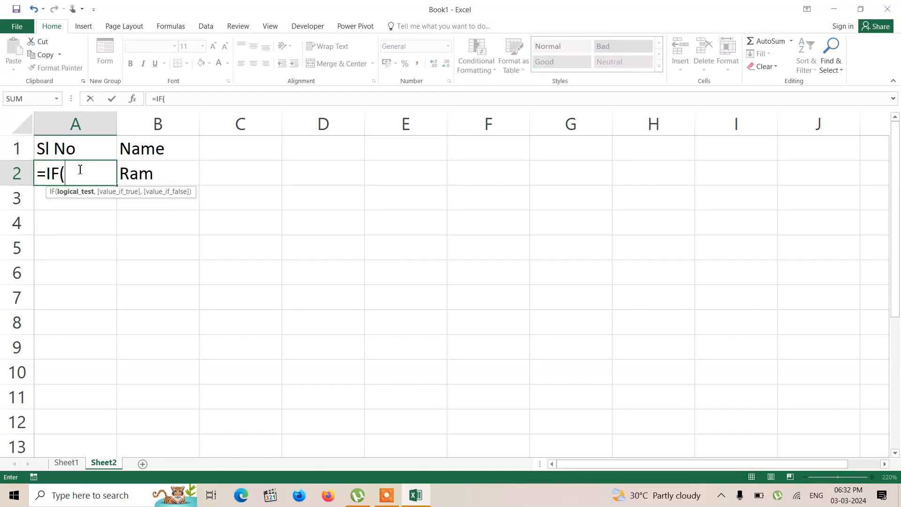
left_click(156, 175)
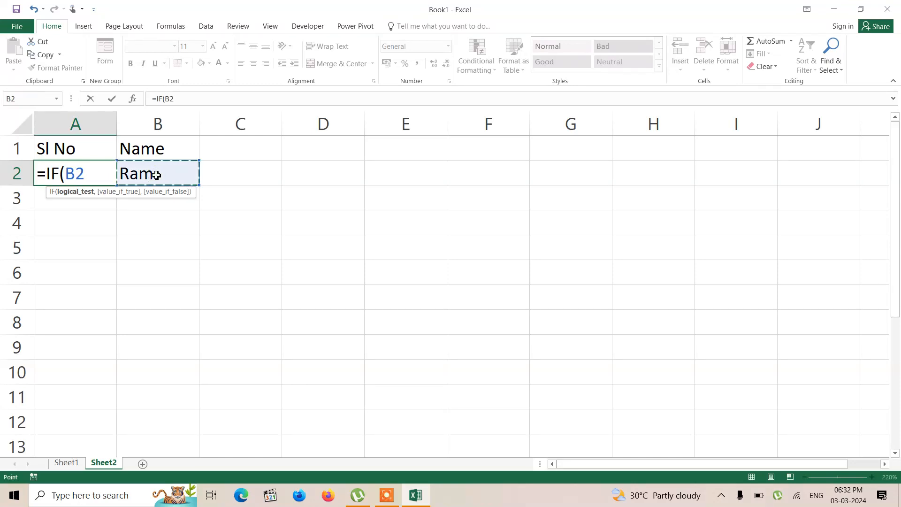
type("=\"\",")
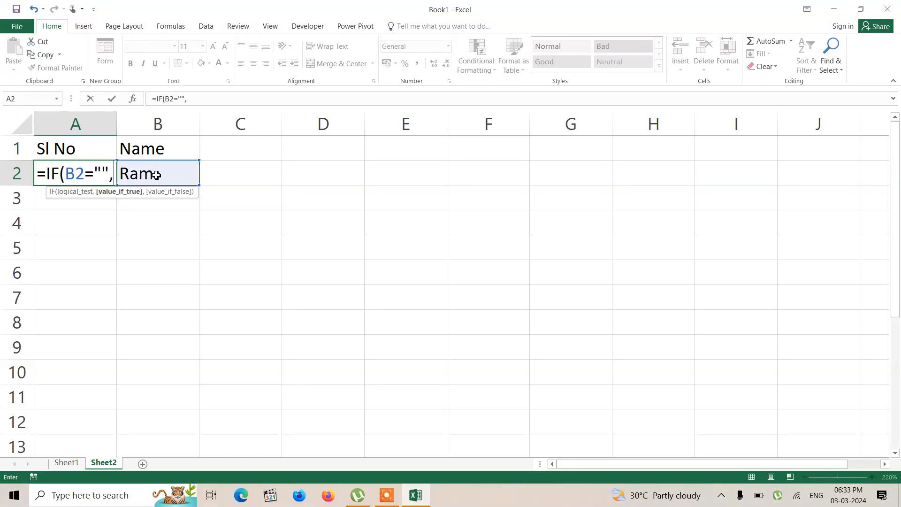
type("\"\"")
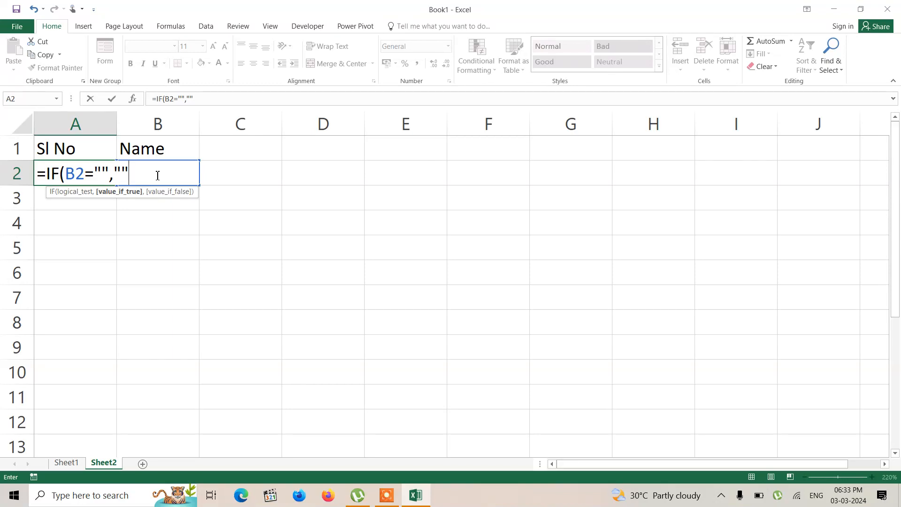
type(",agg")
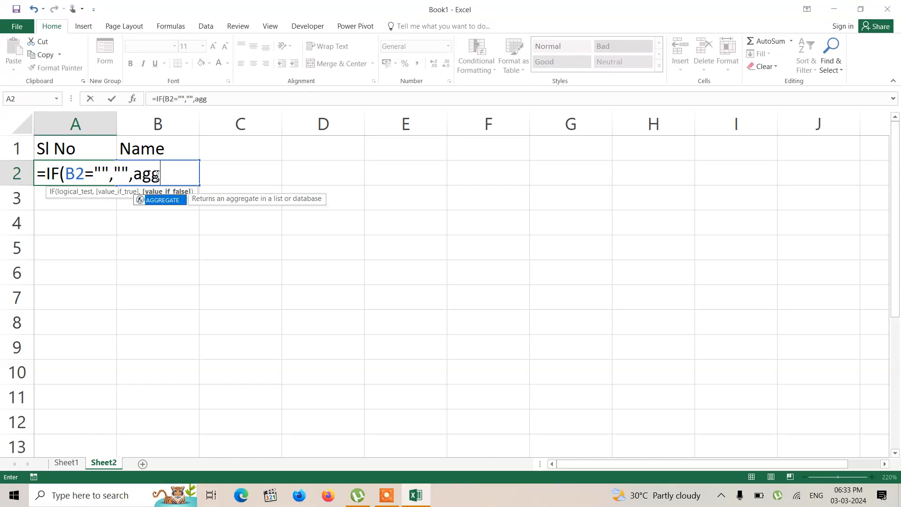
Step: Nest AGGREGATE as the IF formula's false value, with function 2 (COUNT) and option 5 (Ignore hidden rows)
key("Tab")
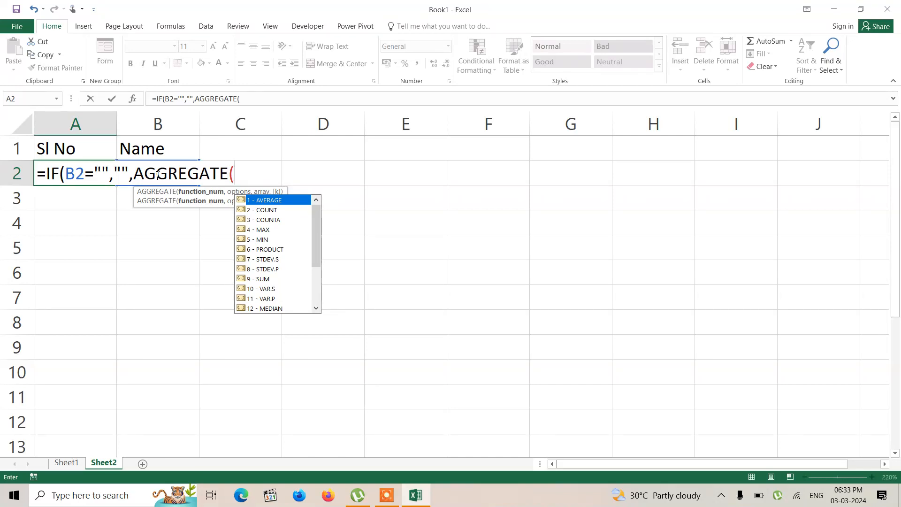
key("Down")
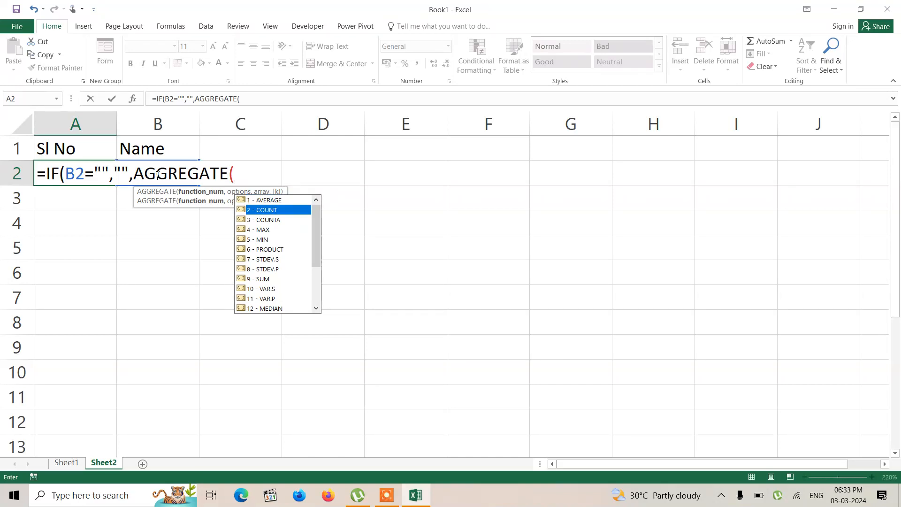
key("Tab")
type(",")
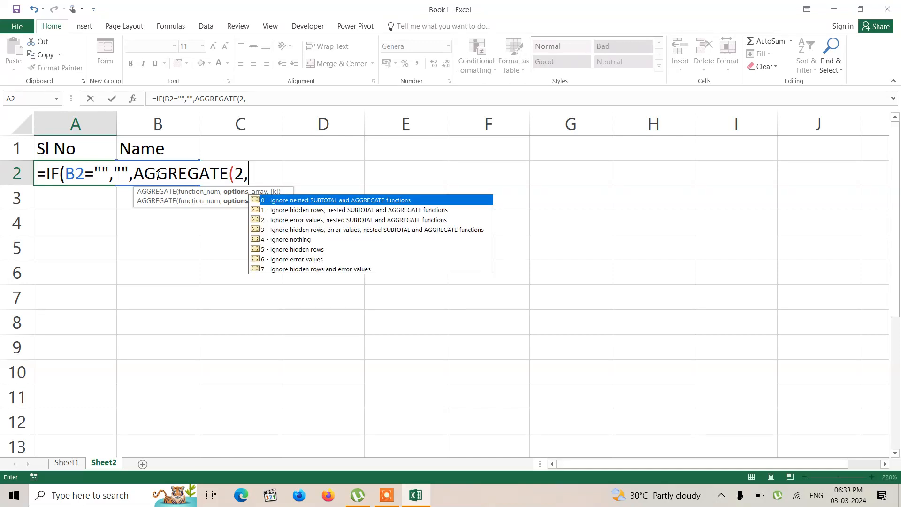
key("Down")
key("Down")
key("Down")
key("Down")
key("Down")
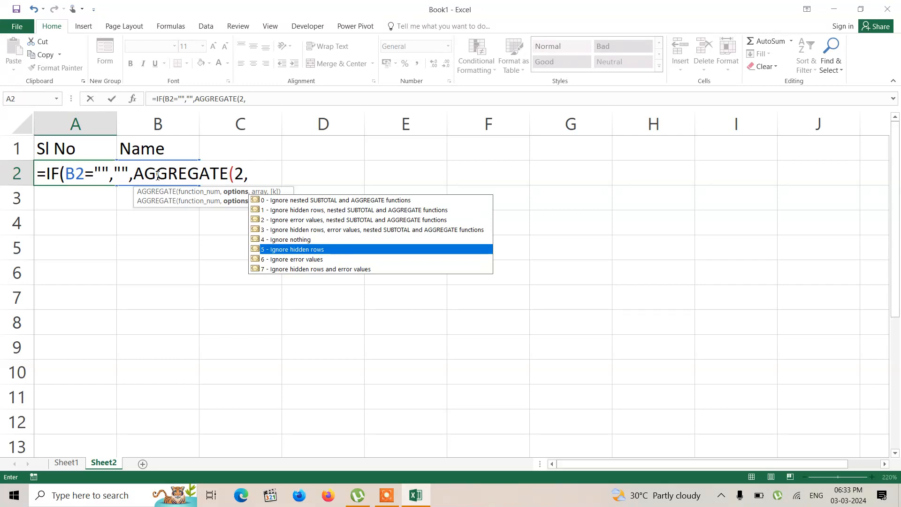
type("5,")
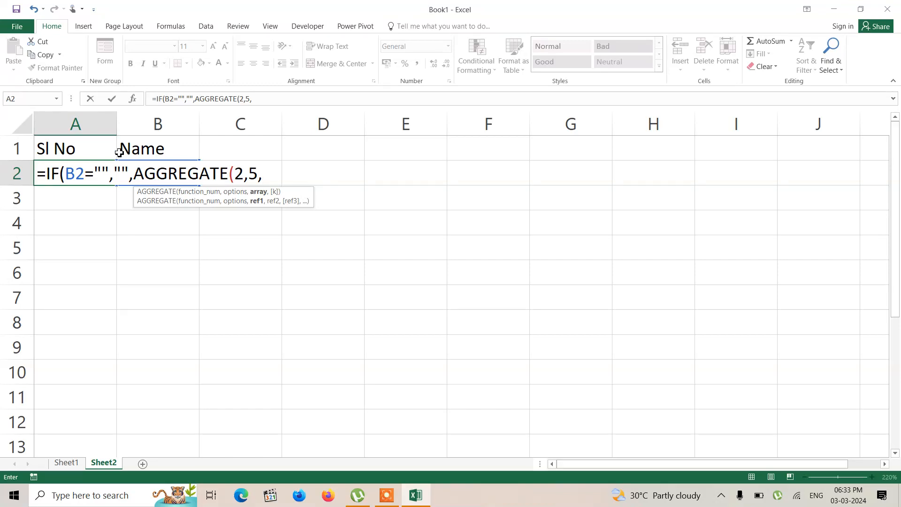
Step: Give AGGREGATE the expanding range $A$1:A1, locking only the first reference as absolute
left_click(75, 148)
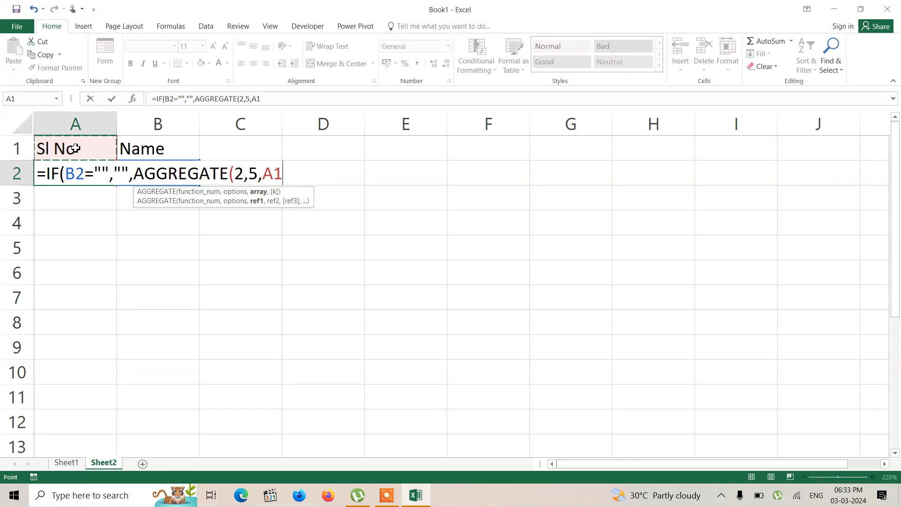
key("F8")
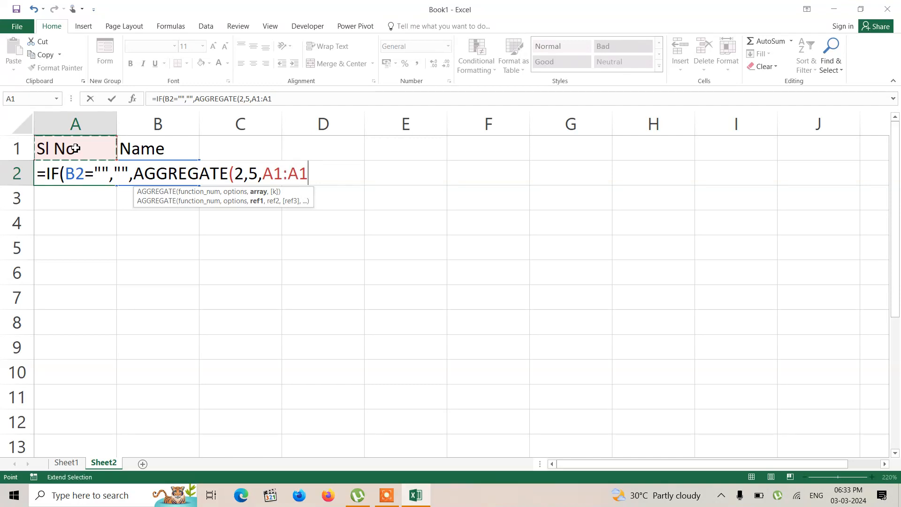
type(",")
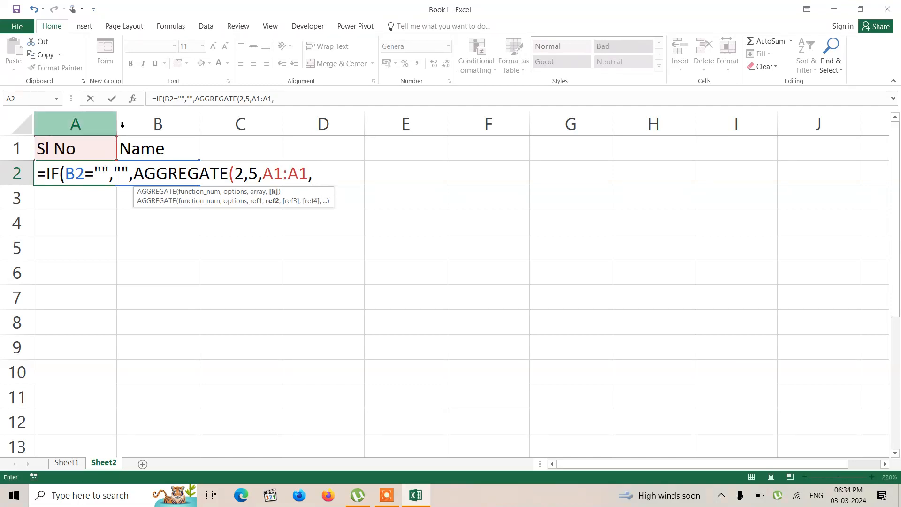
left_click(274, 176)
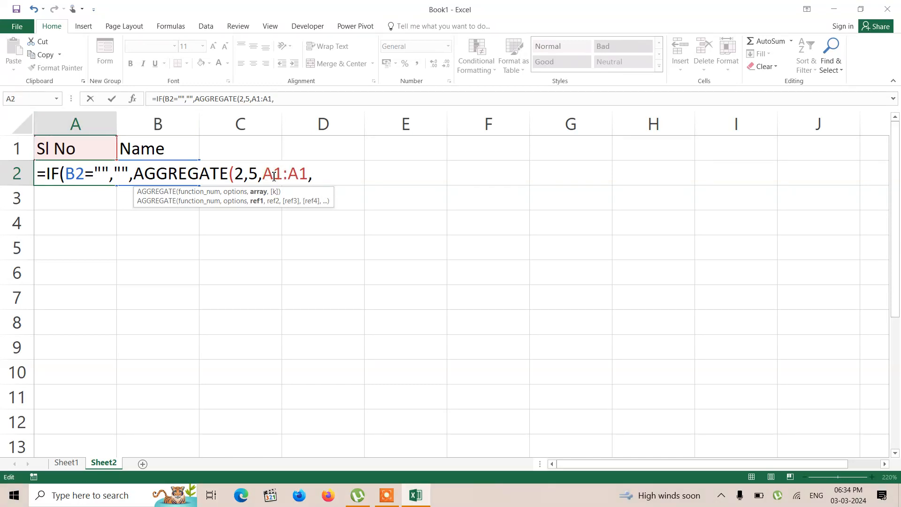
key("F4")
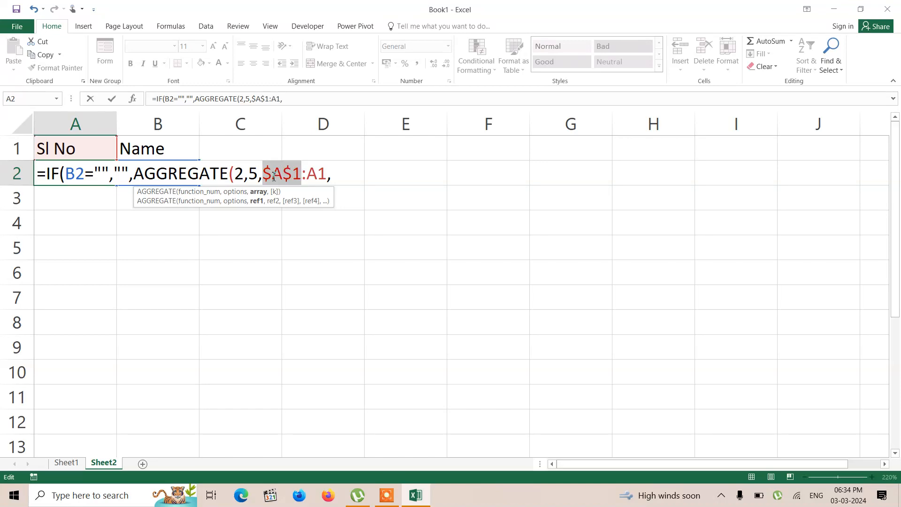
left_click_drag(307, 175, 328, 174)
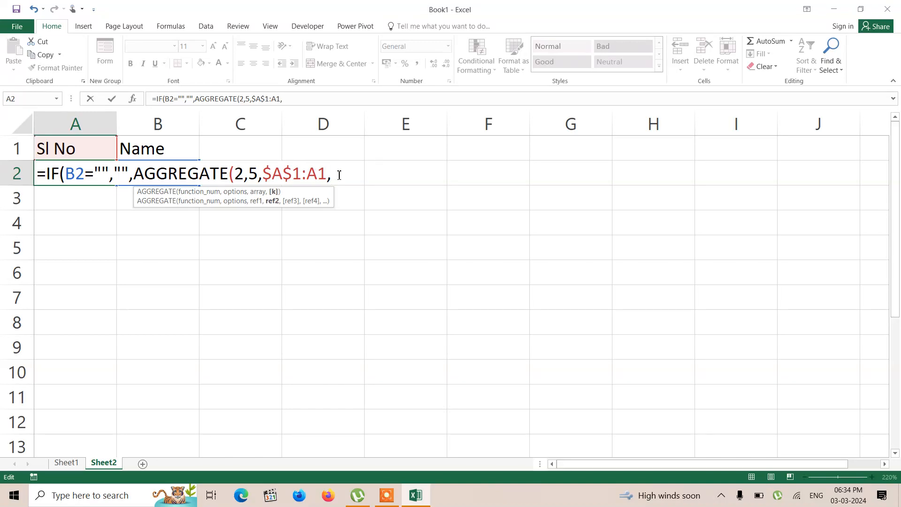
Step: Close AGGREGATE, add 1 to it and enter the finished formula =IF(B2="","",AGGREGATE(2,5,$A$1:A1)+1) in A2
key("BackSpace")
type(")")
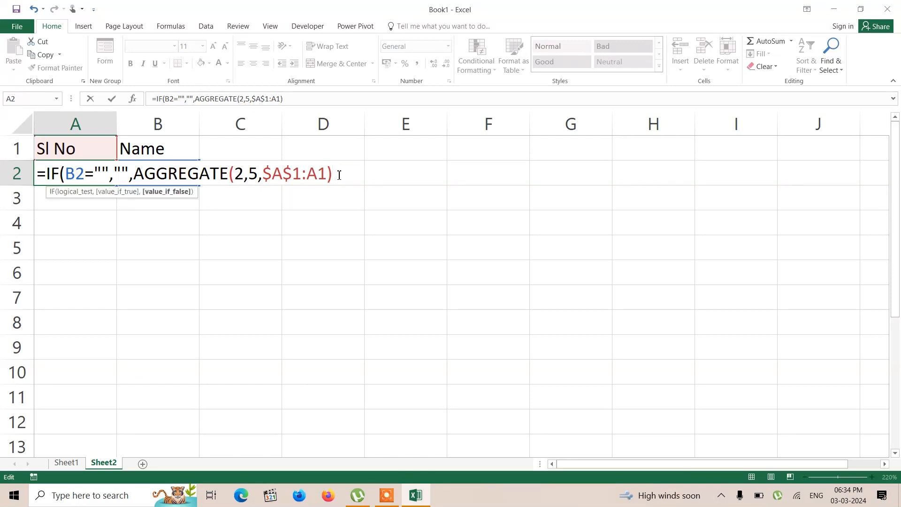
type("+1)")
key("Return")
Step: Enter a second person's first name in B3 and fill the serial number formula from A2 down to A3
left_click(169, 174)
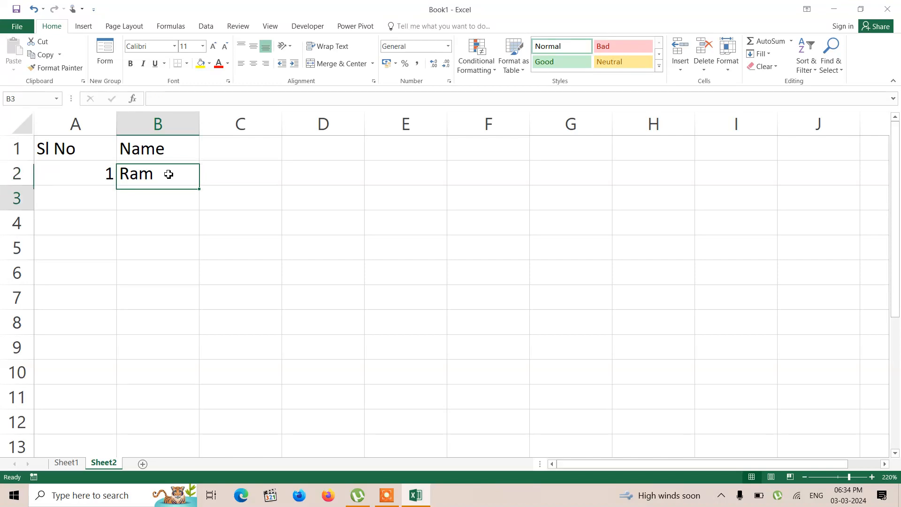
key("Return")
type("Shyam")
key("Return")
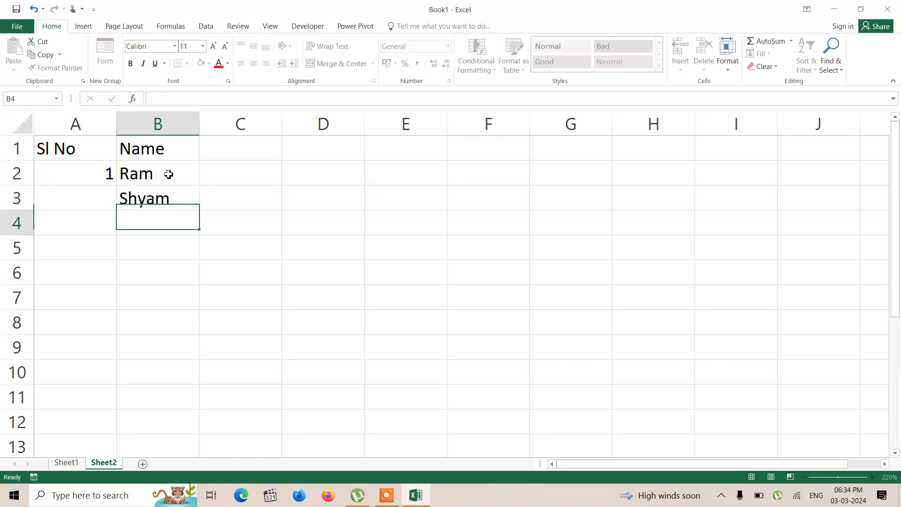
left_click(98, 178)
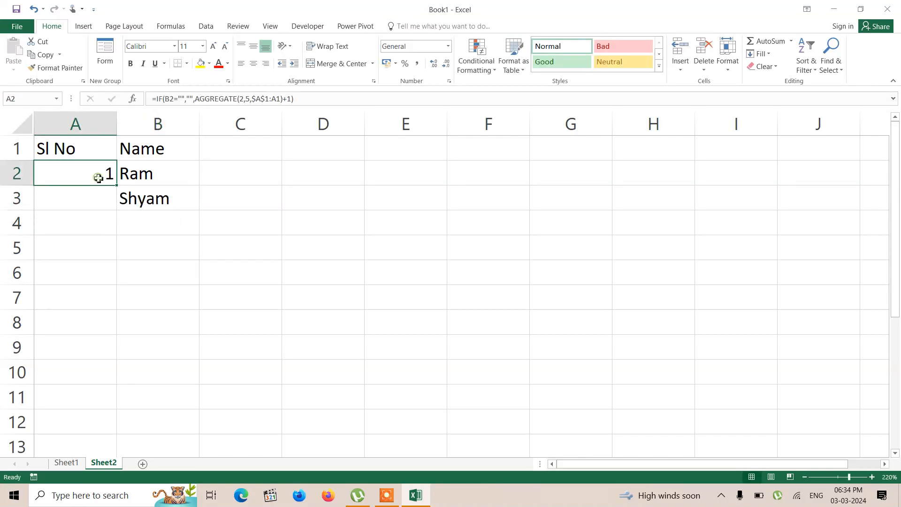
double_click(117, 186)
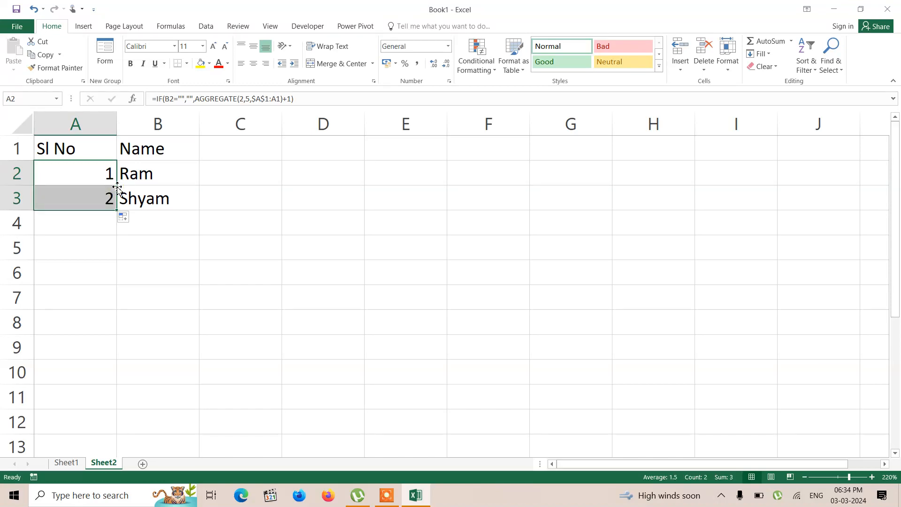
Step: Enter a third person's first name in B5, leaving row 4 blank, and fill the A2 formula down through A5
left_click(132, 245)
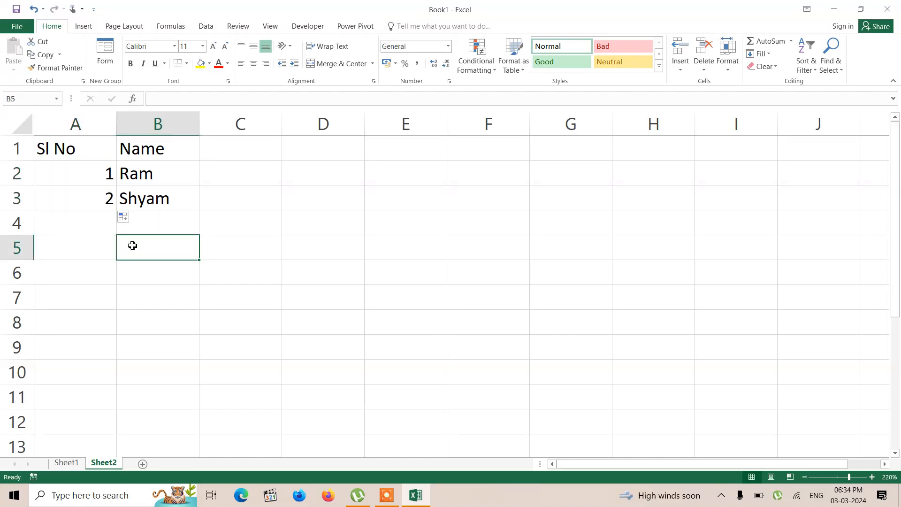
type("Ramesh")
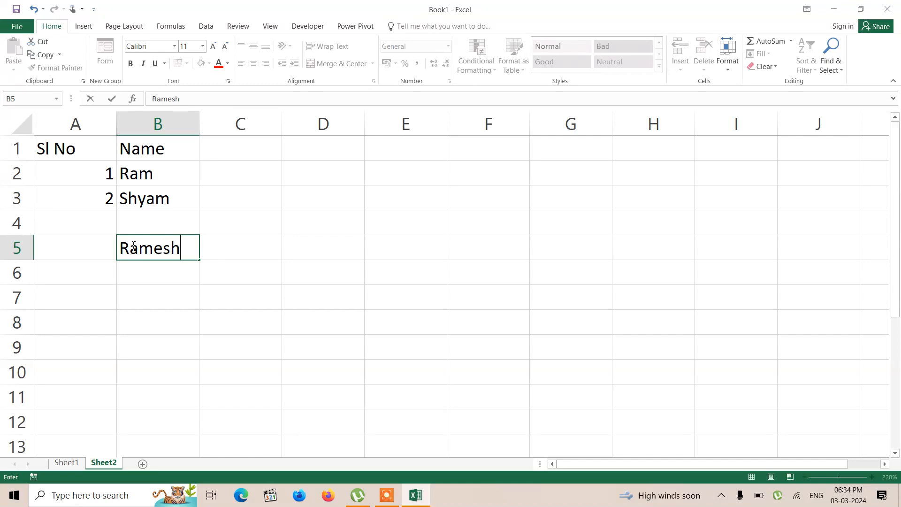
key("Return")
left_click(96, 171)
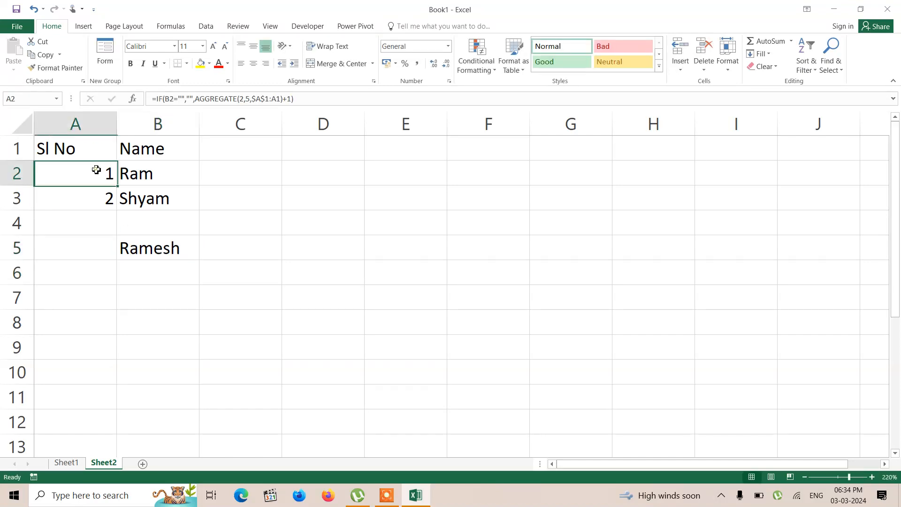
left_click_drag(119, 188, 121, 265)
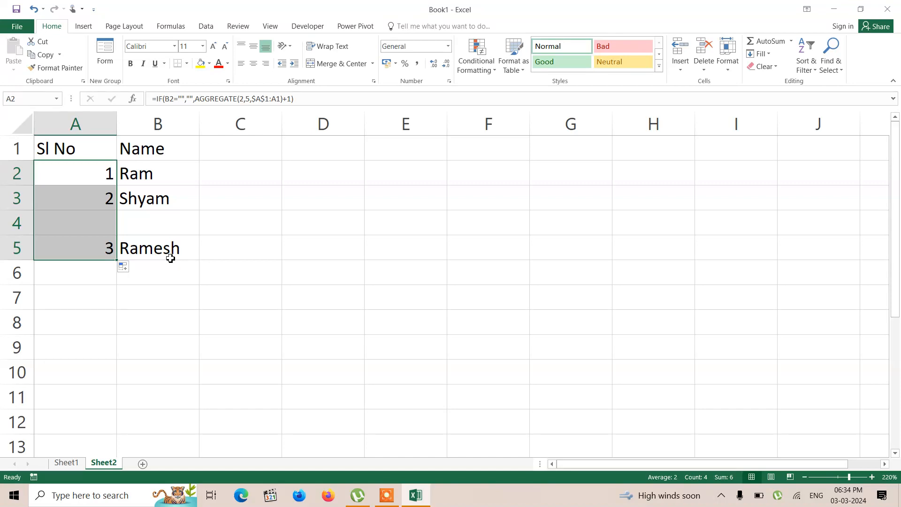
Step: Merge and center A4:B4 and enter the heading "Employees North" in it
left_click(71, 220)
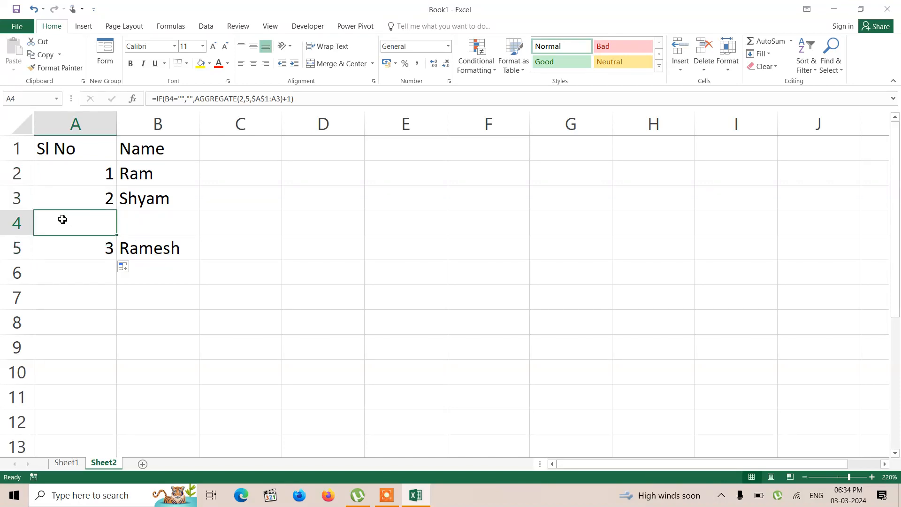
key("shift+Right")
key("shift+Right")
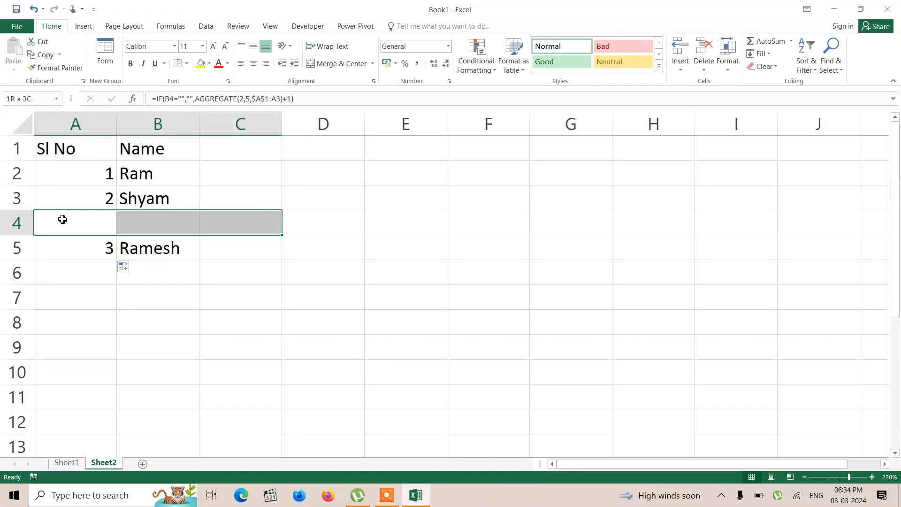
key("shift+Left")
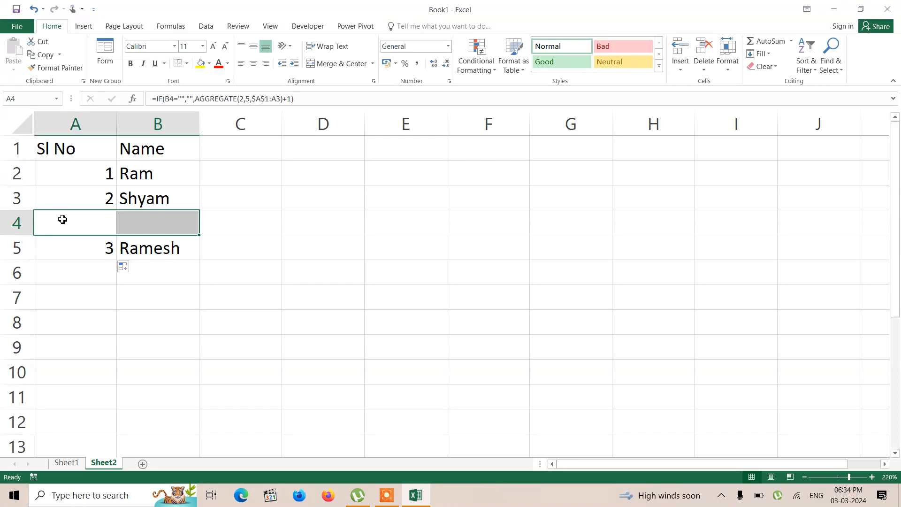
left_click(334, 63)
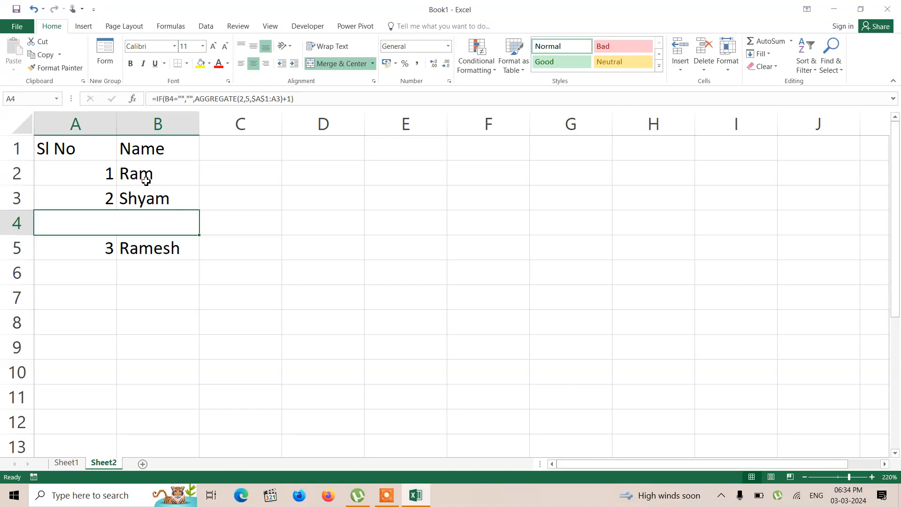
type("Employees")
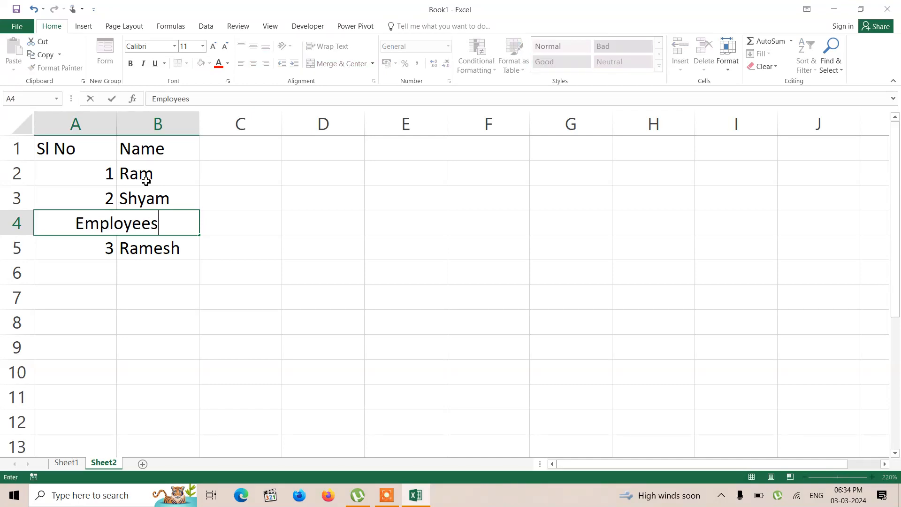
type(" North")
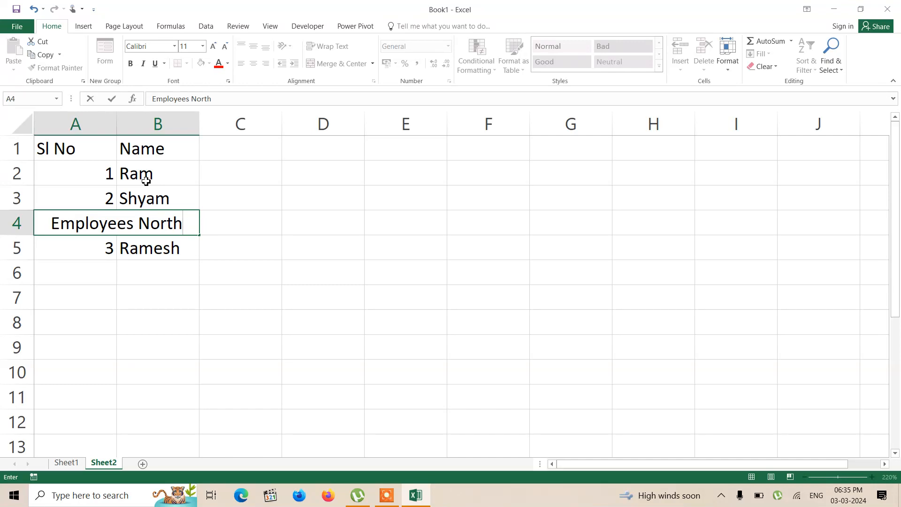
key("Return")
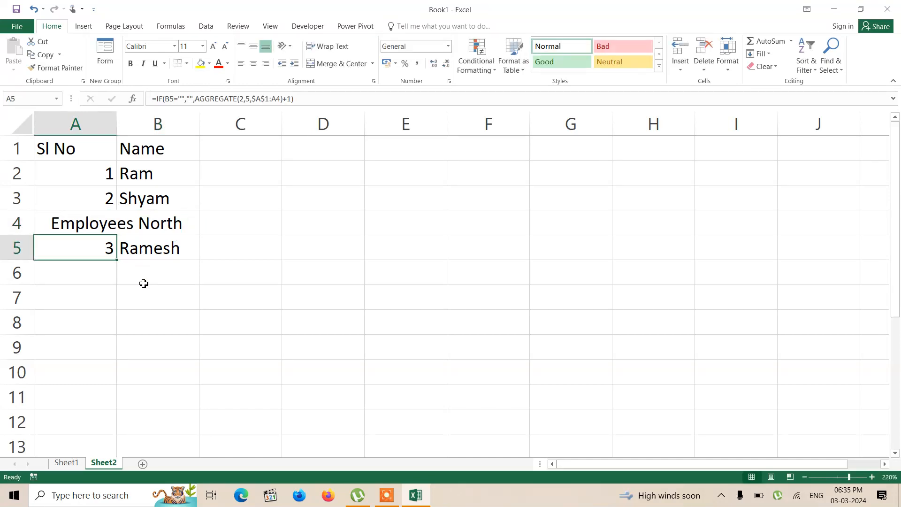
left_click(142, 279)
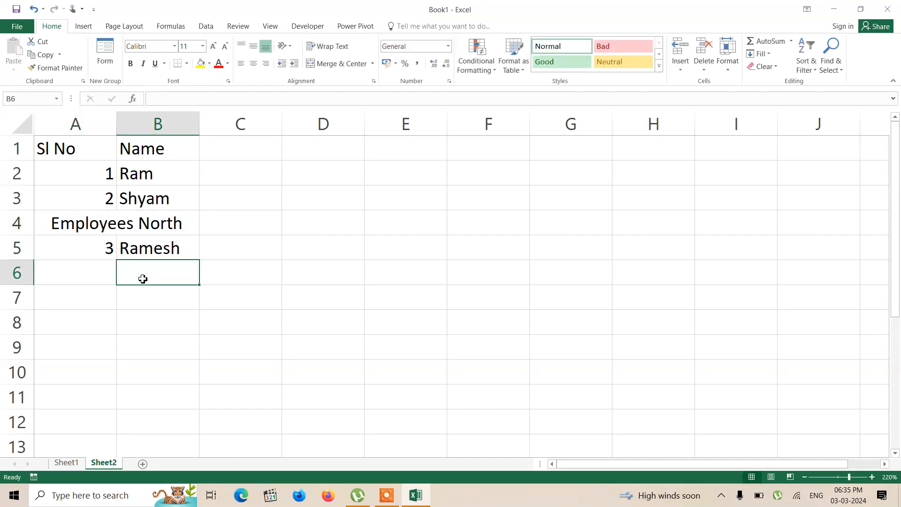
Step: Enter a fourth person's first name in B6 and fill the A5 serial number formula down to A6
type("Shyamal")
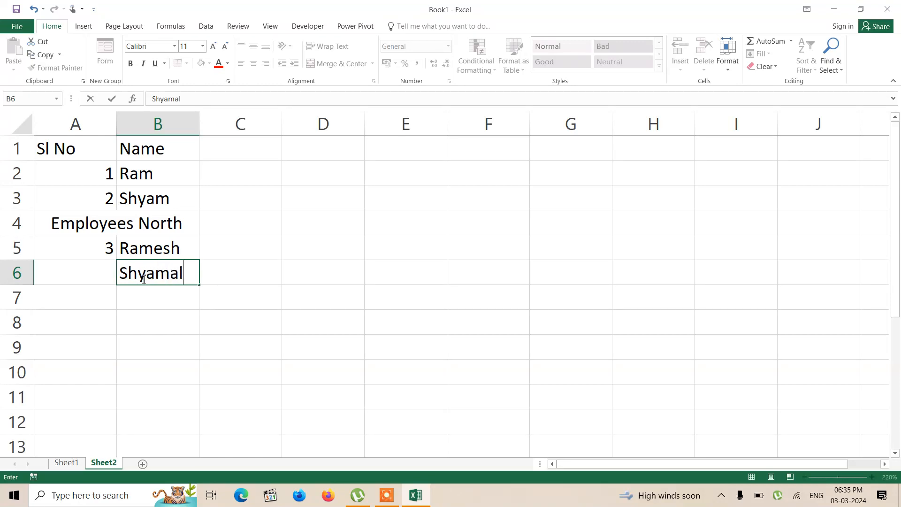
key("Return")
left_click(111, 253)
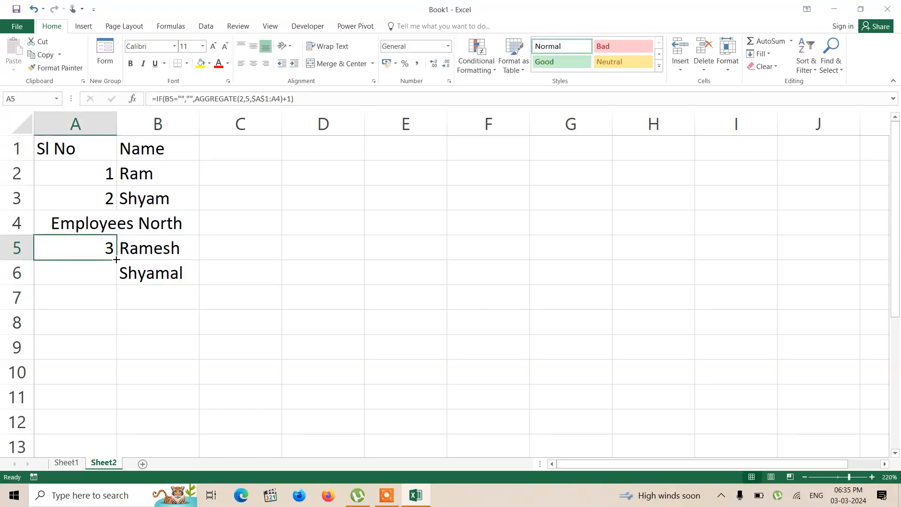
left_click_drag(116, 259, 119, 282)
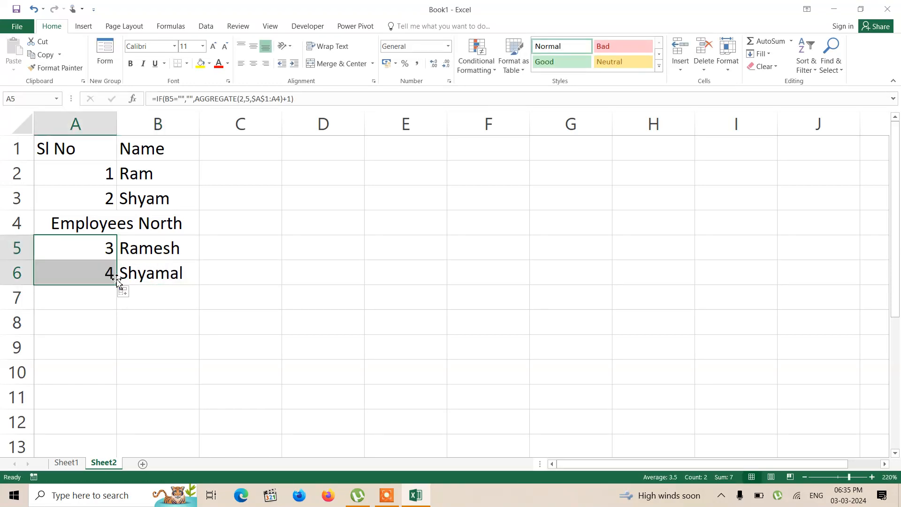
Step: Enter a fifth person's first name in B7 and fill the A5 formula down through A7
left_click(145, 296)
type("B")
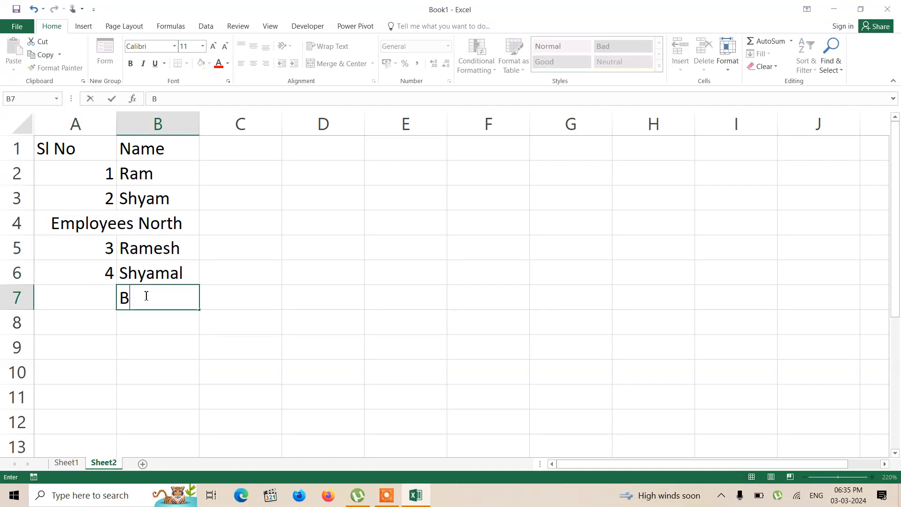
type("imal")
key("Return")
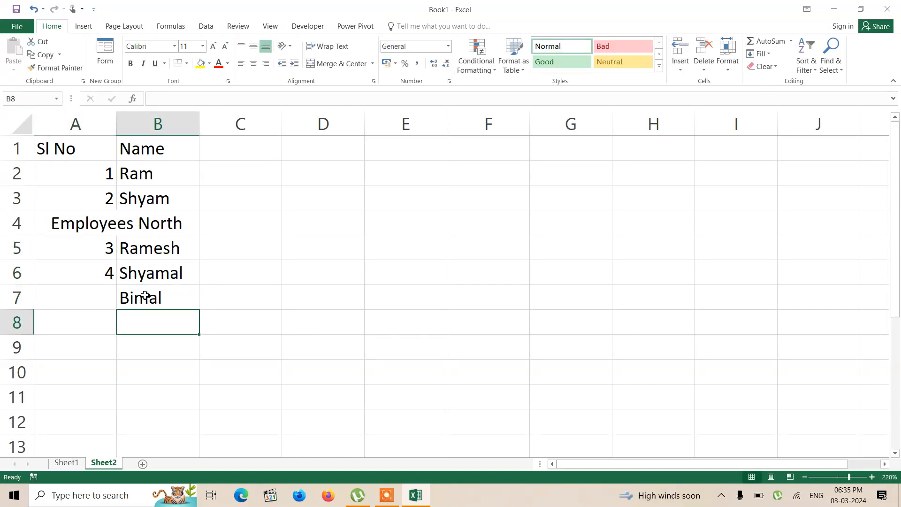
left_click(106, 259)
left_click_drag(116, 260, 121, 308)
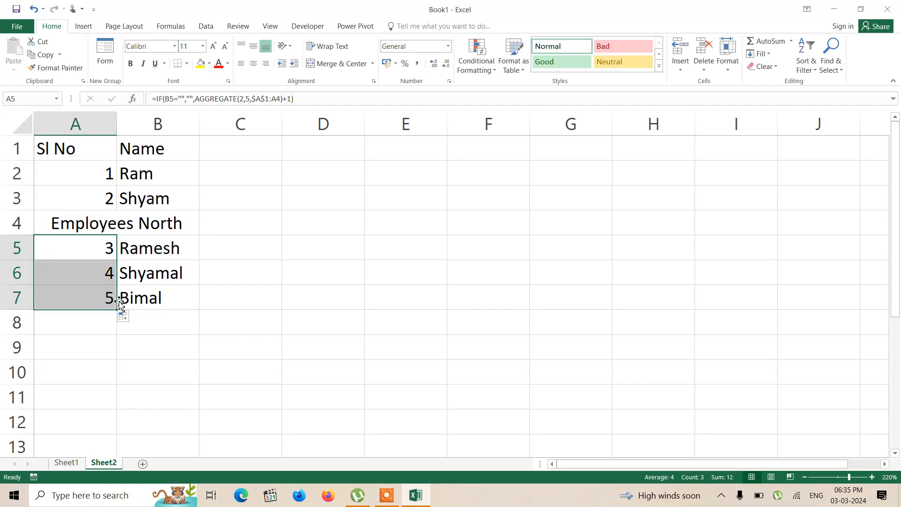
Step: Enter three more first names in B9, B10 and B11, leaving row 8 blank
left_click(135, 353)
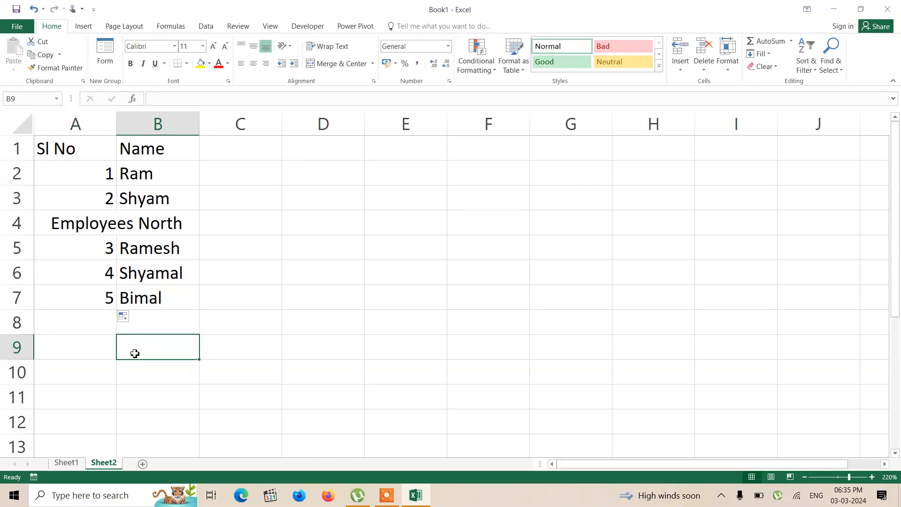
type("Kiran")
key("Return")
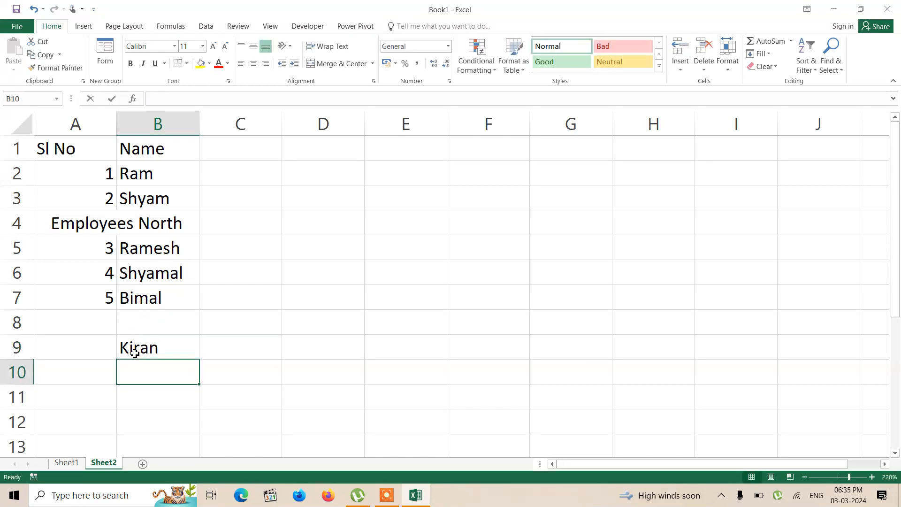
type("Ajay")
key("Return")
type("T")
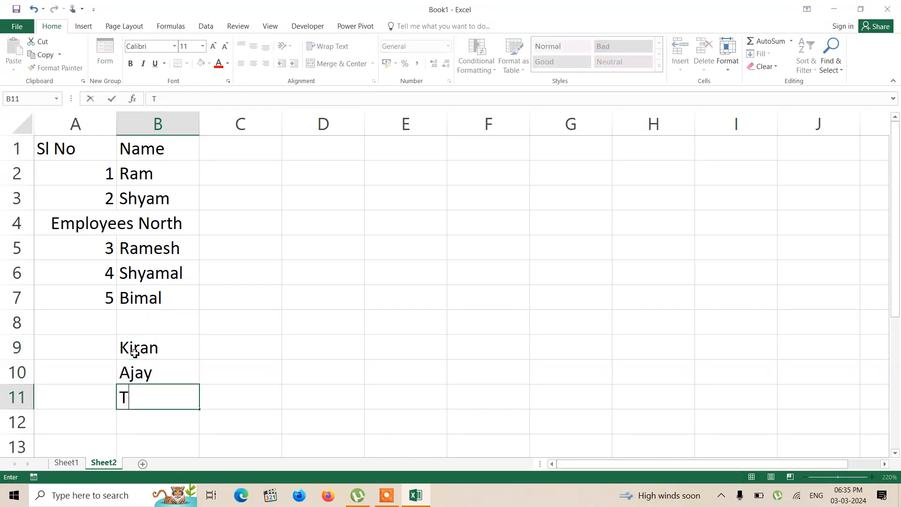
type("anmoy")
key("Return")
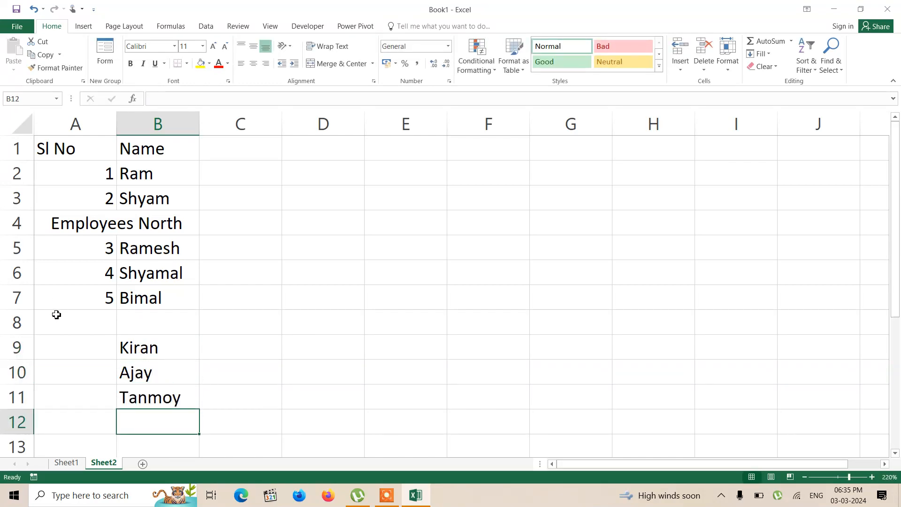
Step: Merge and center A8:B8 and enter the heading "Employees East" in it
left_click_drag(57, 314, 155, 330)
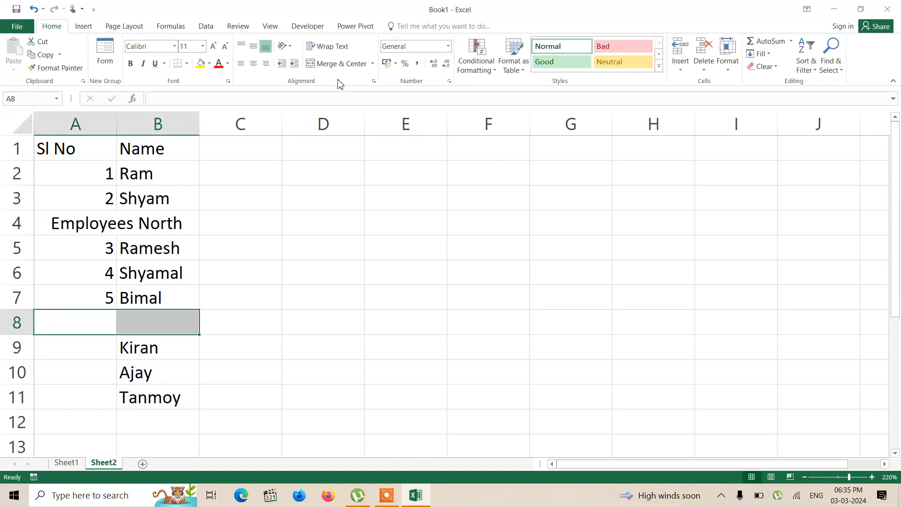
left_click(343, 65)
type("Employees")
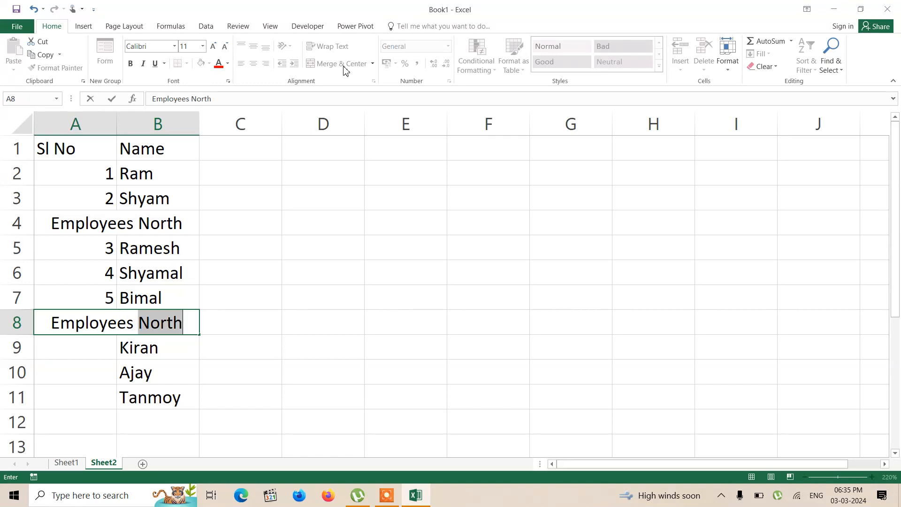
type("East")
key("ctrl+Return")
key("Down")
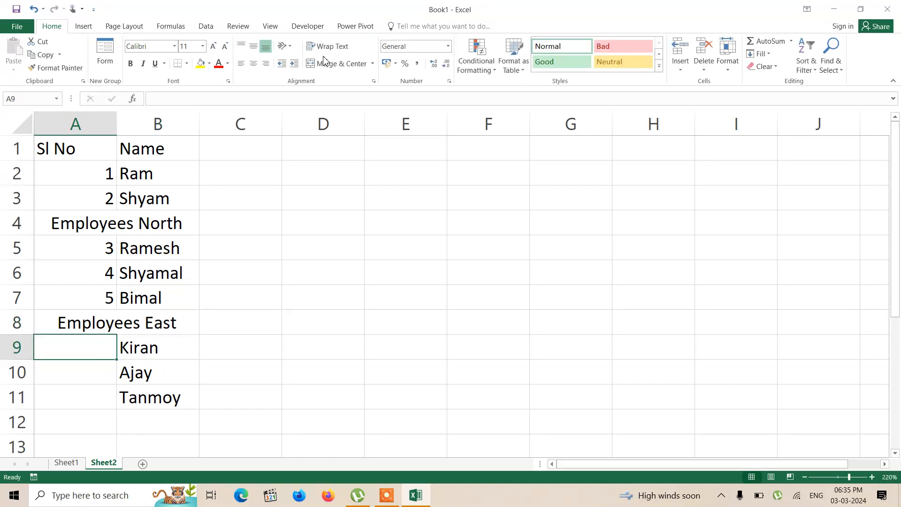
Step: Try to fill the A5 formula down through A11 across the merged heading row
left_click(93, 252)
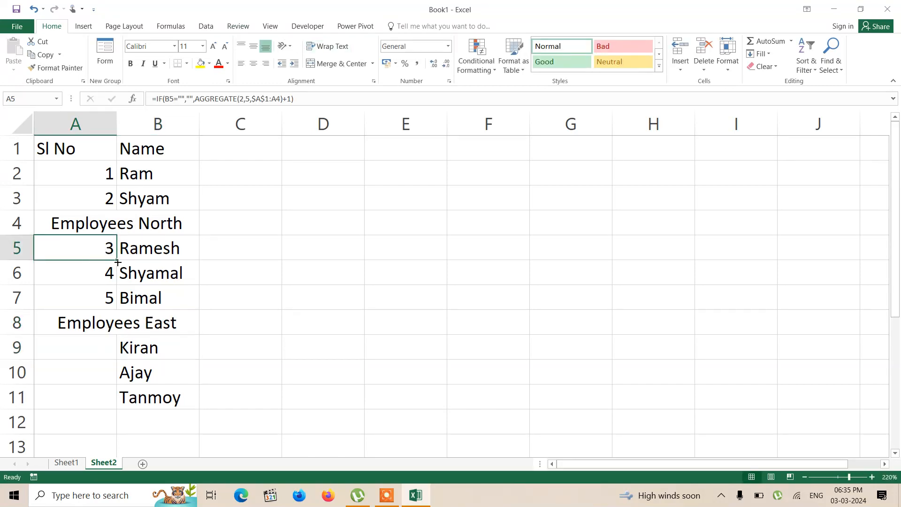
left_click_drag(118, 262, 115, 424)
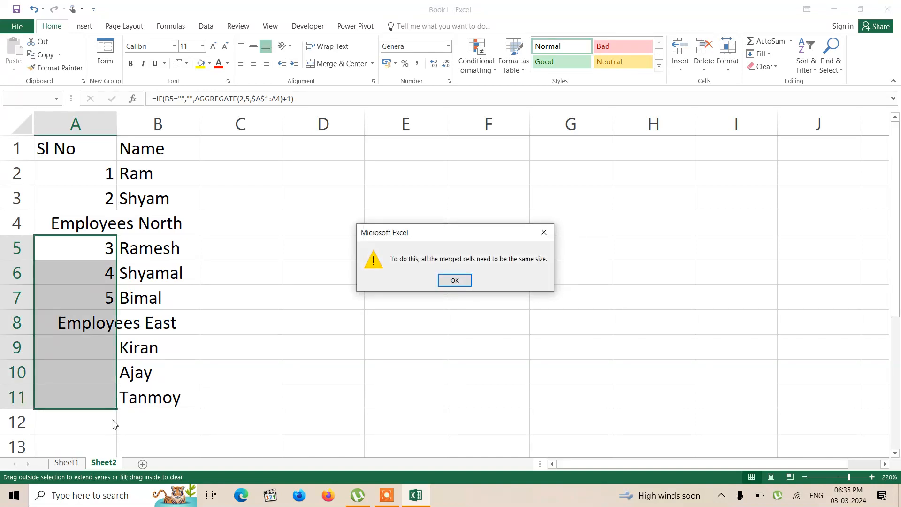
left_click(447, 281)
Step: Delete the heading text in row 8 and unmerge A8:B8
left_click(165, 326)
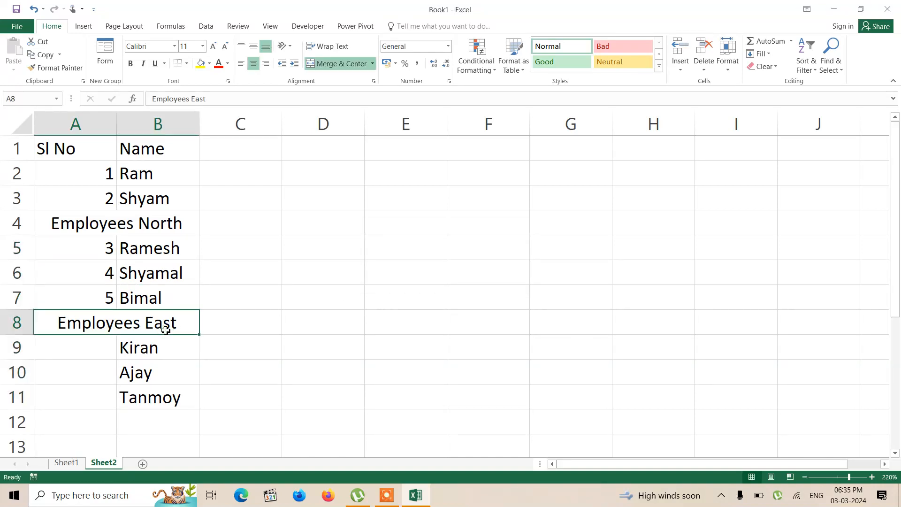
key("Delete")
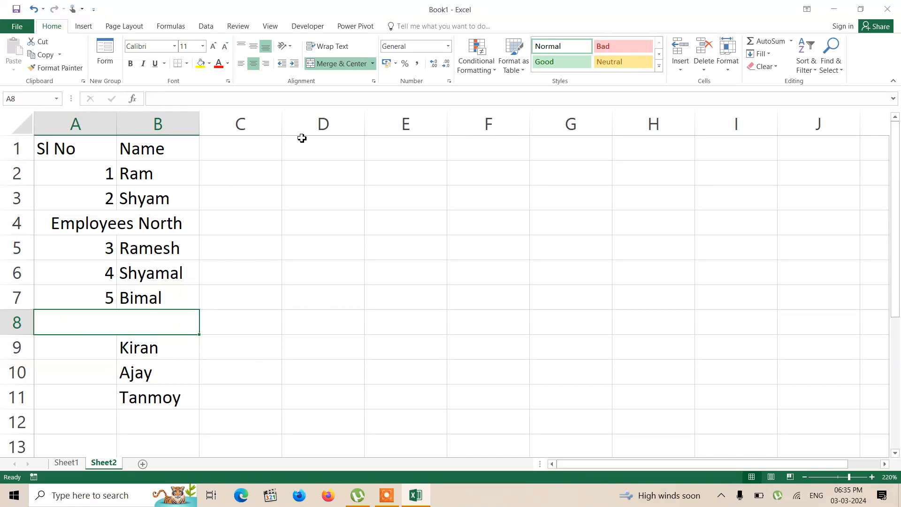
left_click(331, 64)
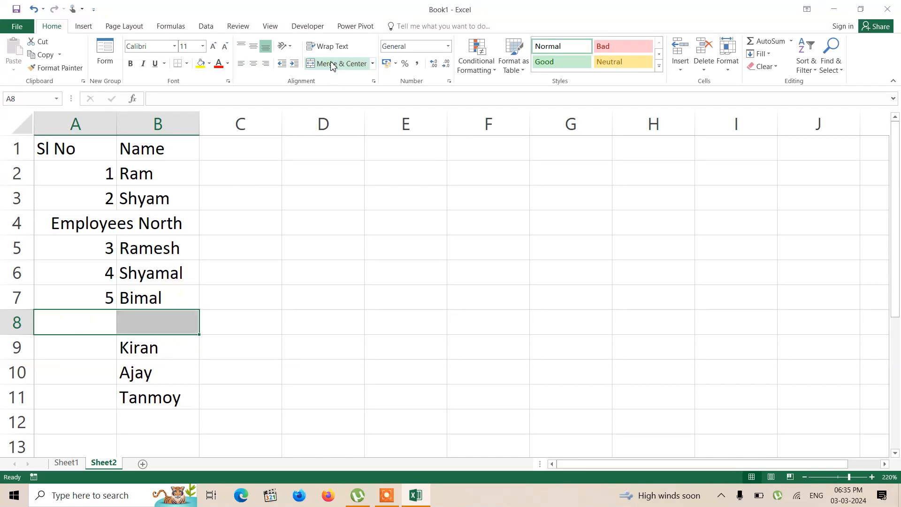
Step: Fill the A5 serial number formula down through A11
left_click(272, 296)
left_click(107, 252)
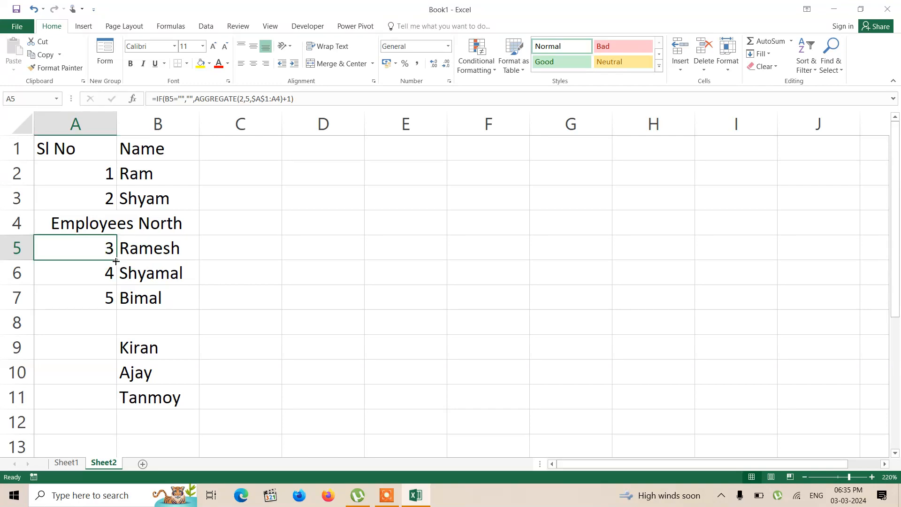
left_click_drag(117, 259, 112, 414)
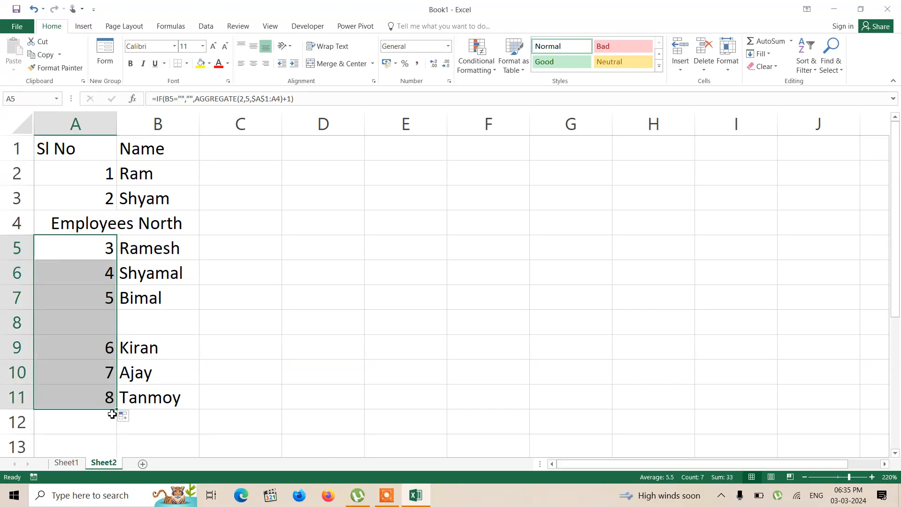
Step: Merge and center A8:B8 and enter the heading "Employees East" in it
left_click(55, 322)
left_click_drag(81, 323, 163, 322)
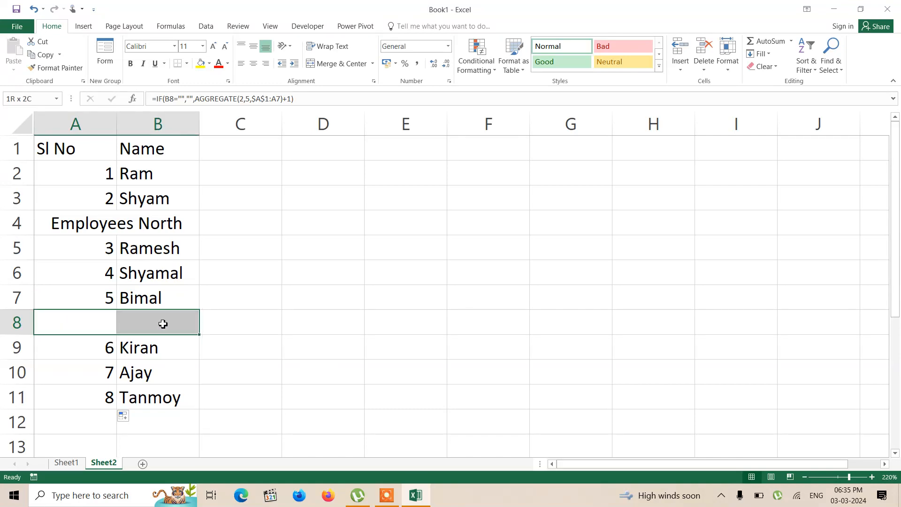
left_click(337, 63)
type("Emplot")
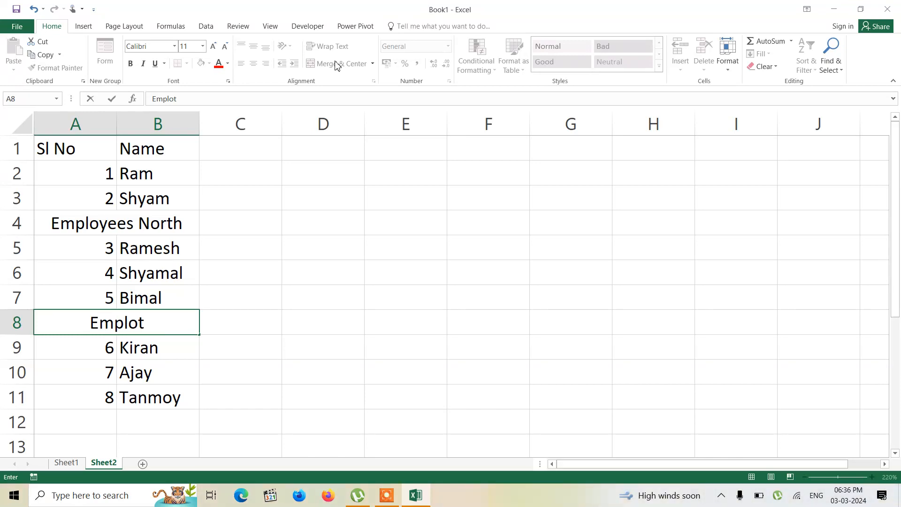
key("BackSpace")
type("yee")
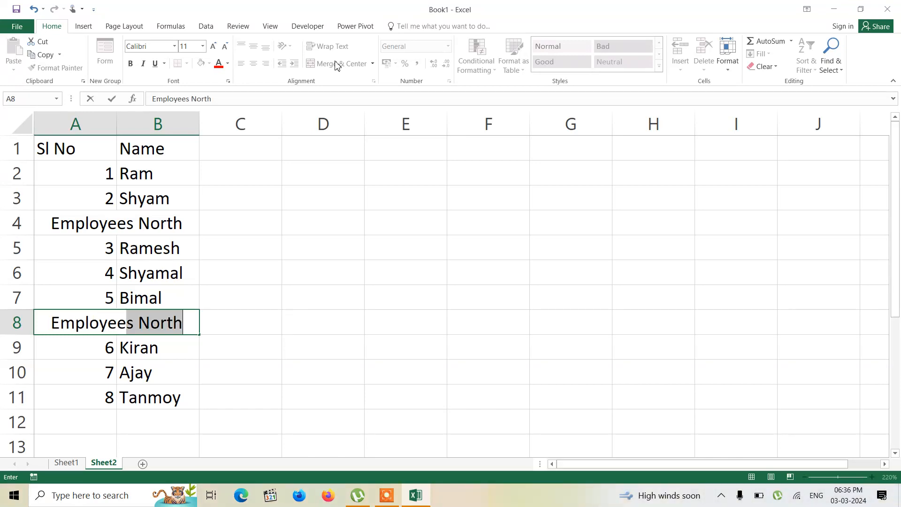
type("s East")
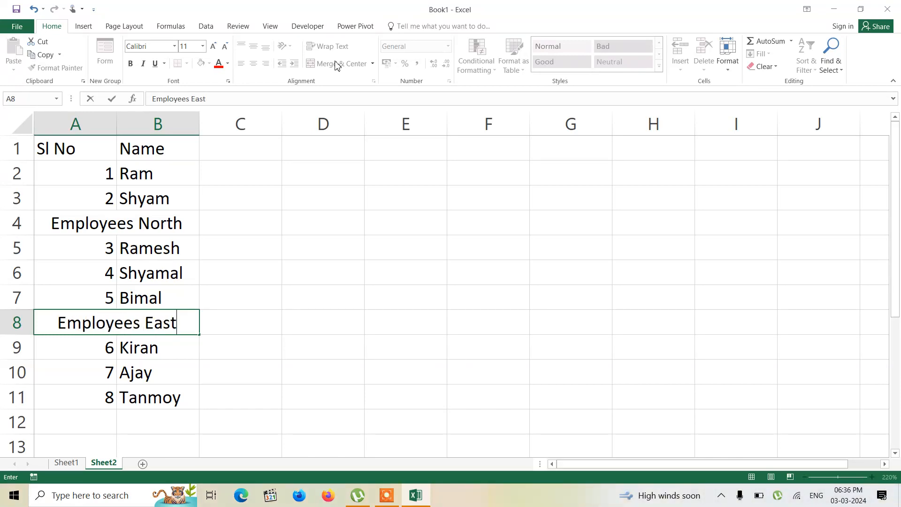
key("Return")
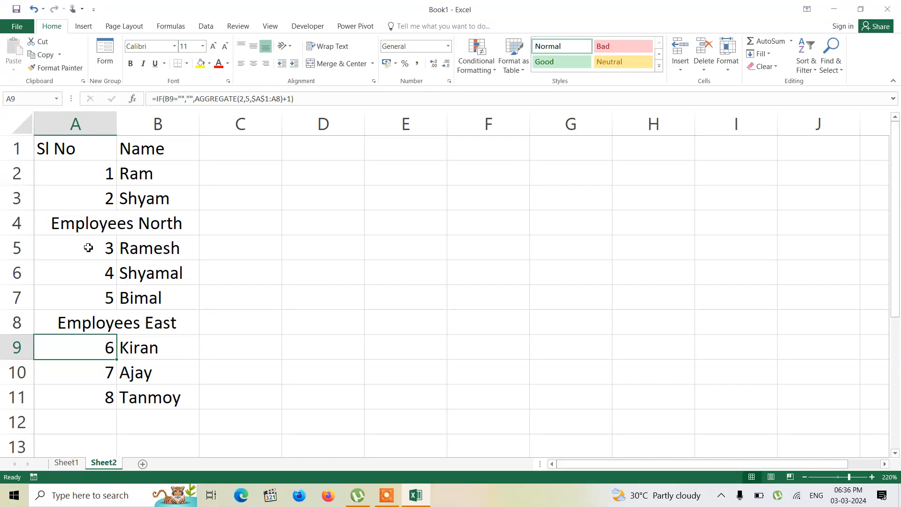
left_click(38, 224)
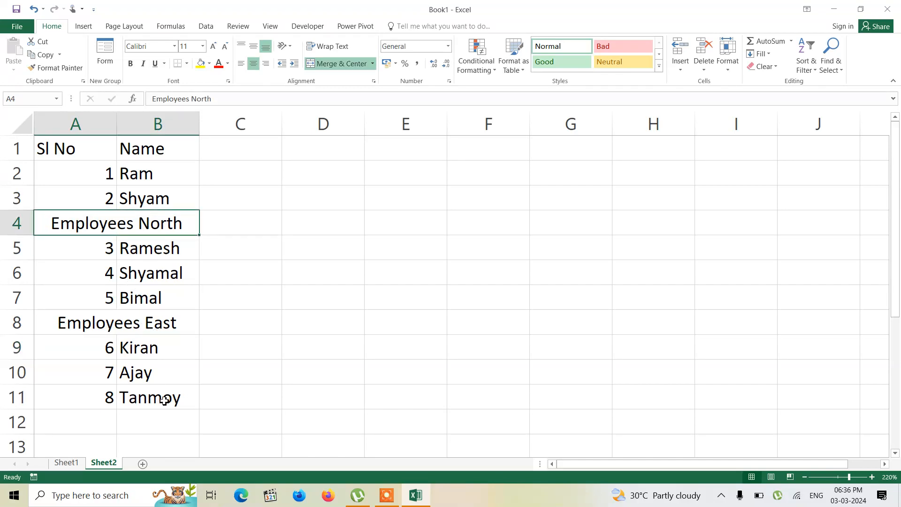
Step: Add a new worksheet and enter the headings "Sl No" in A1 and "Name" in B1
left_click(143, 465)
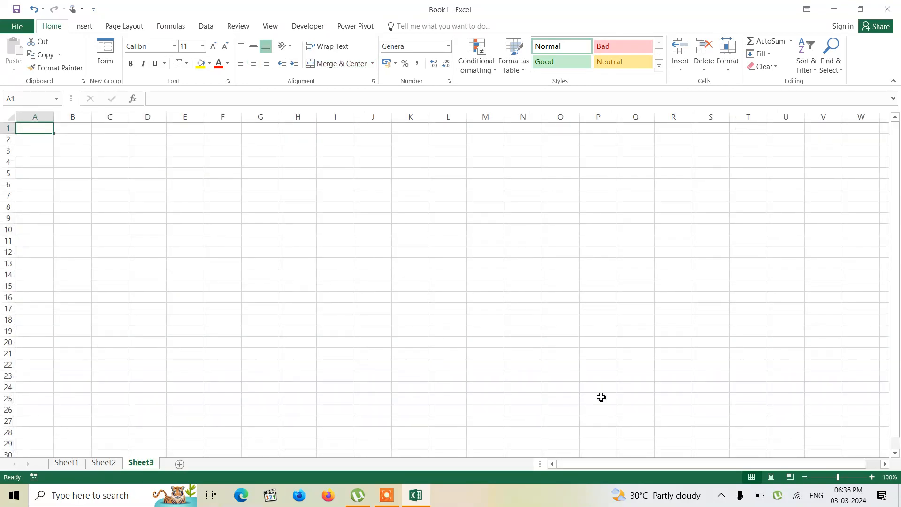
left_click(872, 477)
left_click(872, 476)
left_click(871, 476)
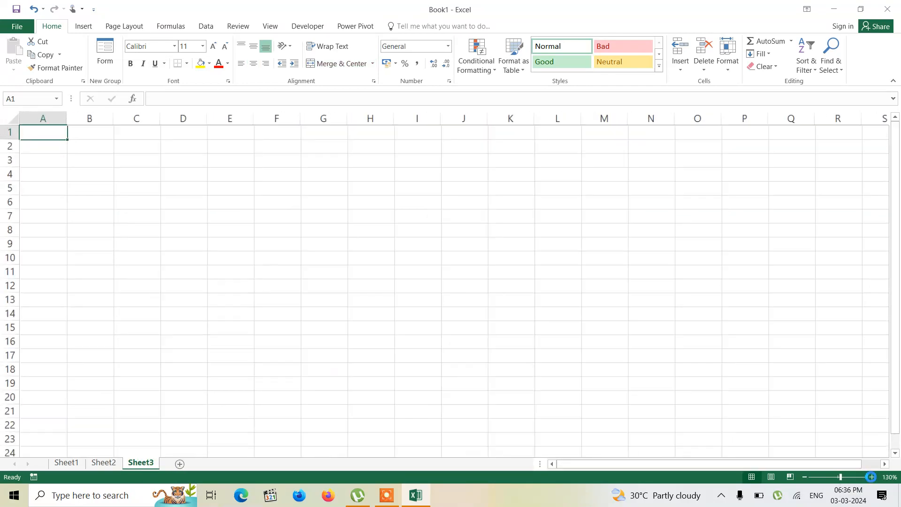
left_click(872, 477)
left_click(872, 477)
left_click(871, 477)
left_click(872, 477)
left_click(872, 477)
left_click(872, 477)
left_click(871, 476)
left_click(872, 477)
type("Sl No")
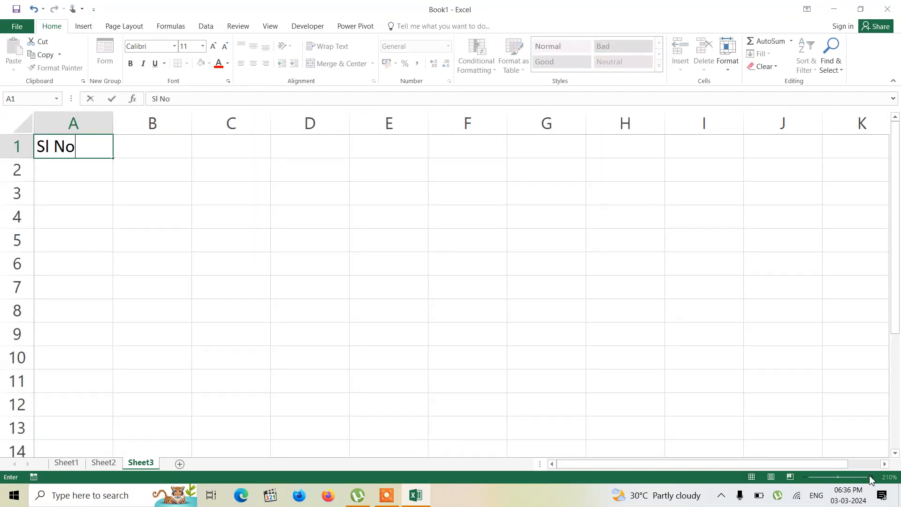
key("Tab")
type("Name")
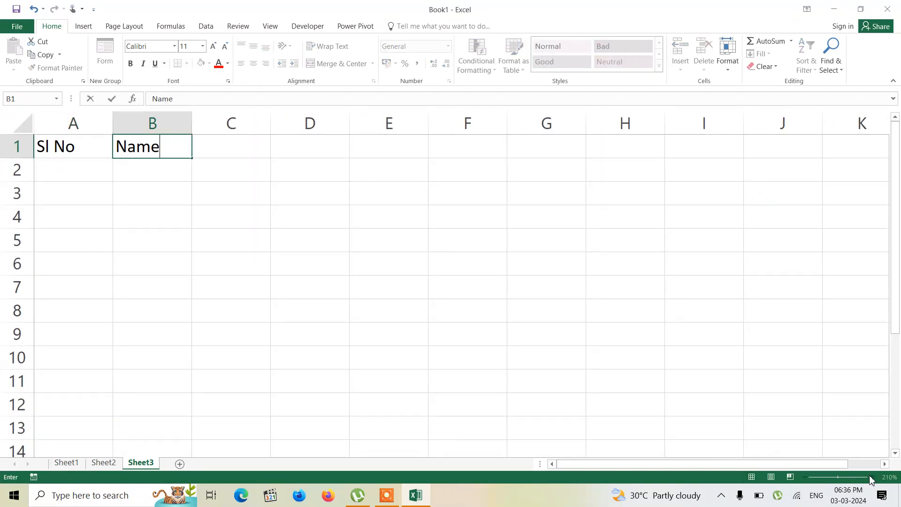
left_click(72, 176)
Step: Enter a person's first name in B2 of the new worksheet
left_click(159, 168)
type("Ram")
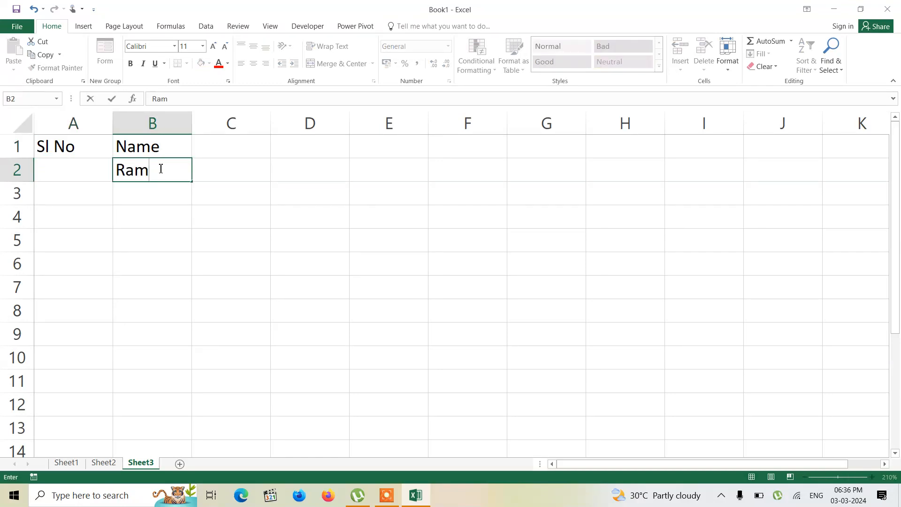
key("Return")
Step: Start an IF formula in A2 that returns an empty string when B2 is blank: =IF(B2="","",
left_click(46, 176)
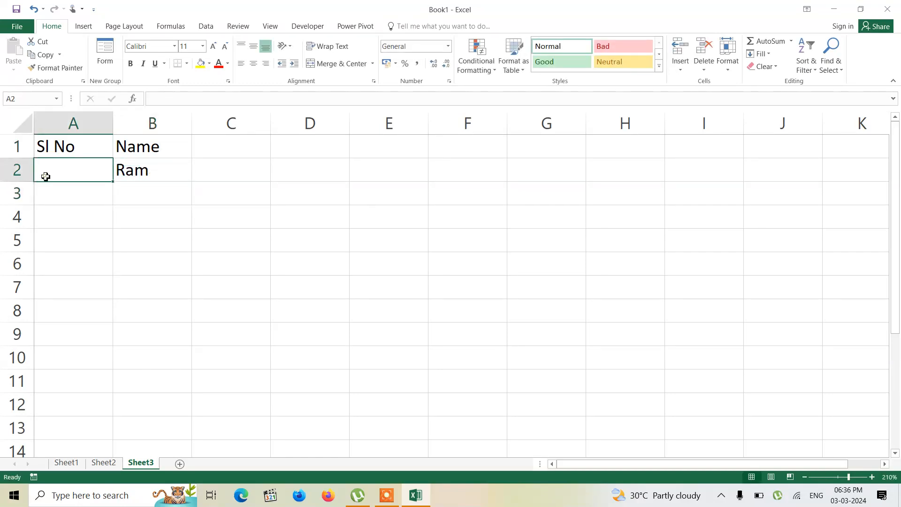
type("=IF(")
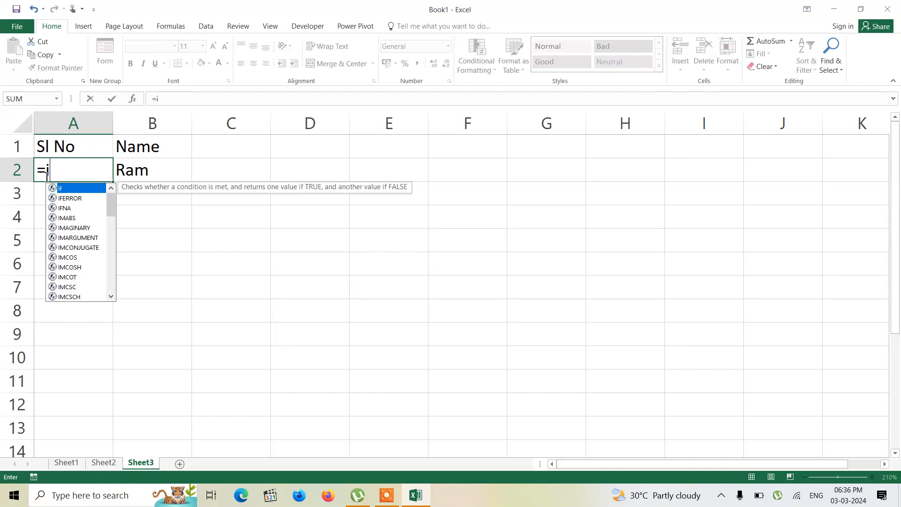
left_click(138, 175)
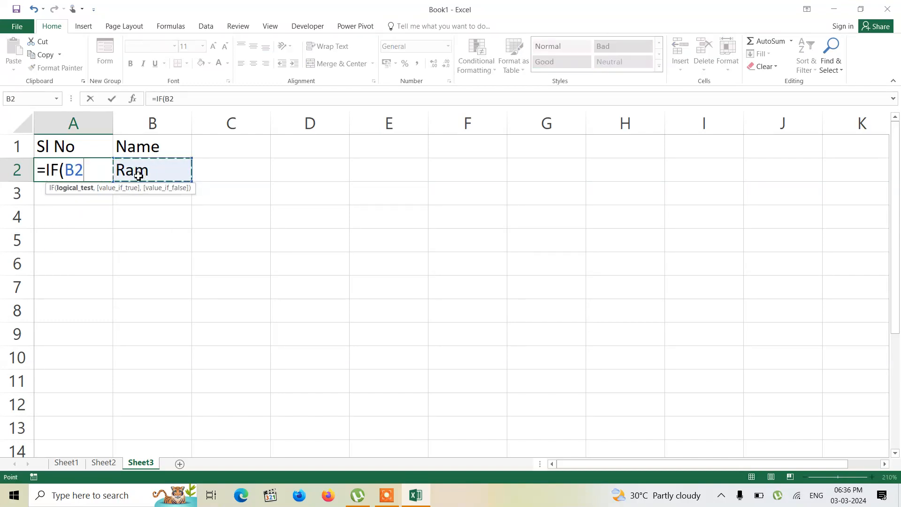
type("=\"\",")
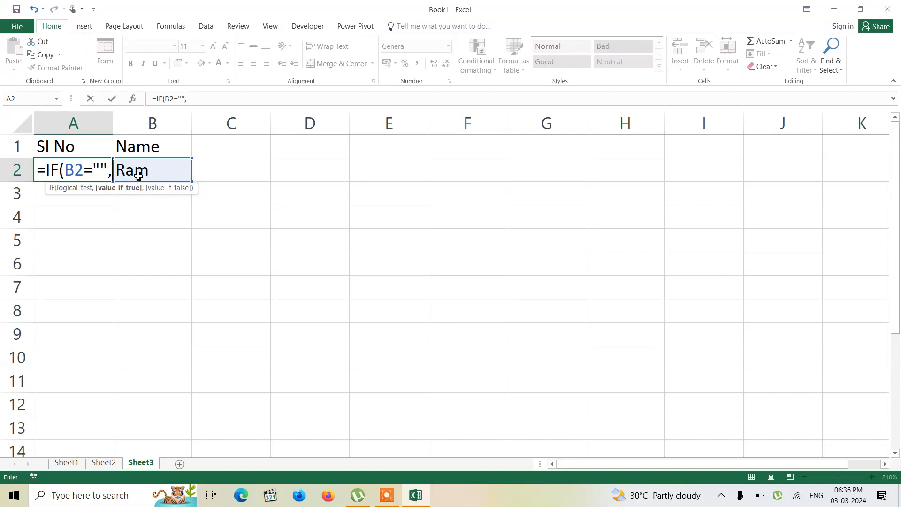
type("\"\"")
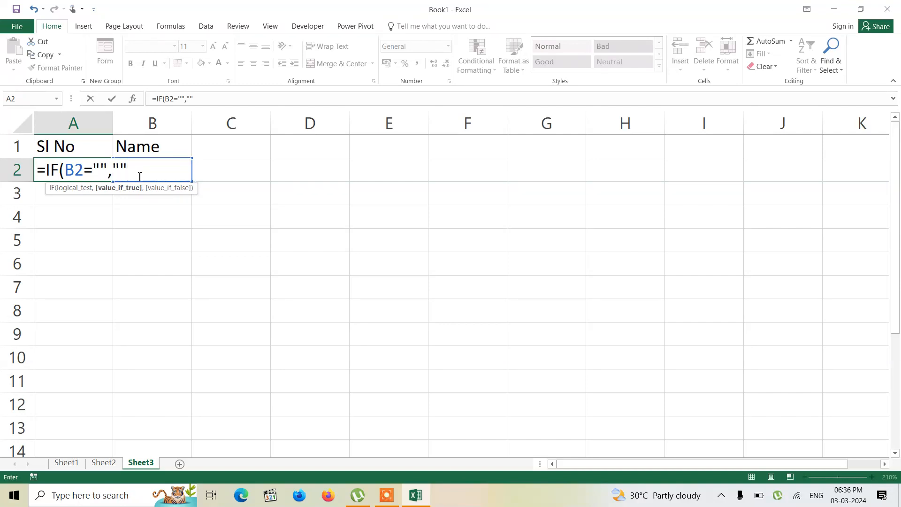
type(",agg")
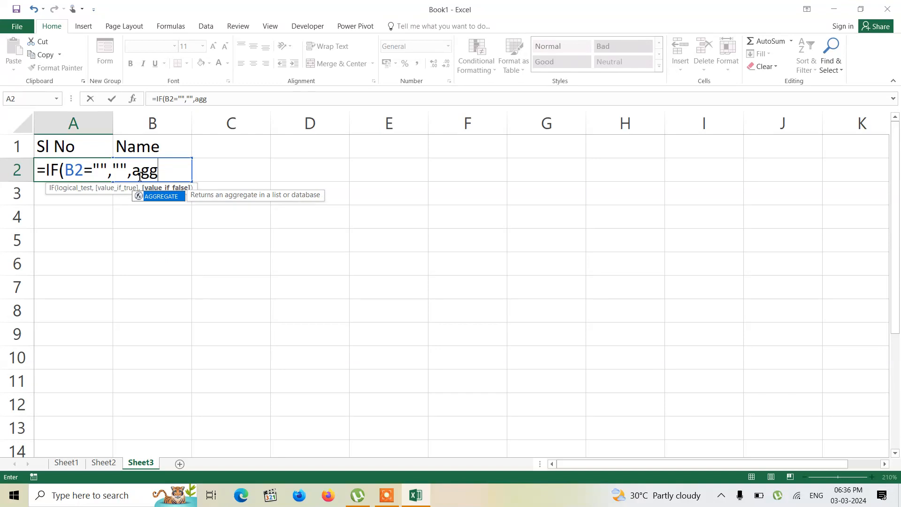
Step: Add AGGREGATE as the formula's false result, with function 2 (COUNT) and option 5 (Ignore hidden rows)
key("Tab")
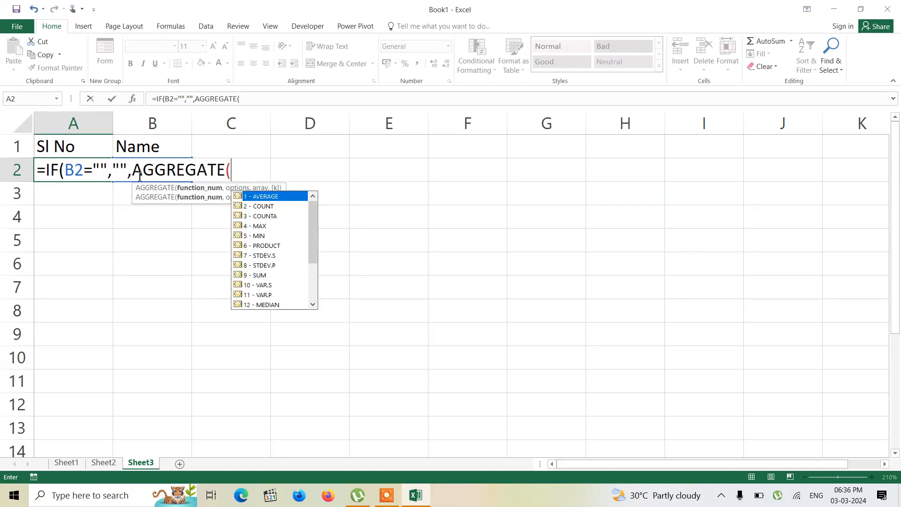
key("Down")
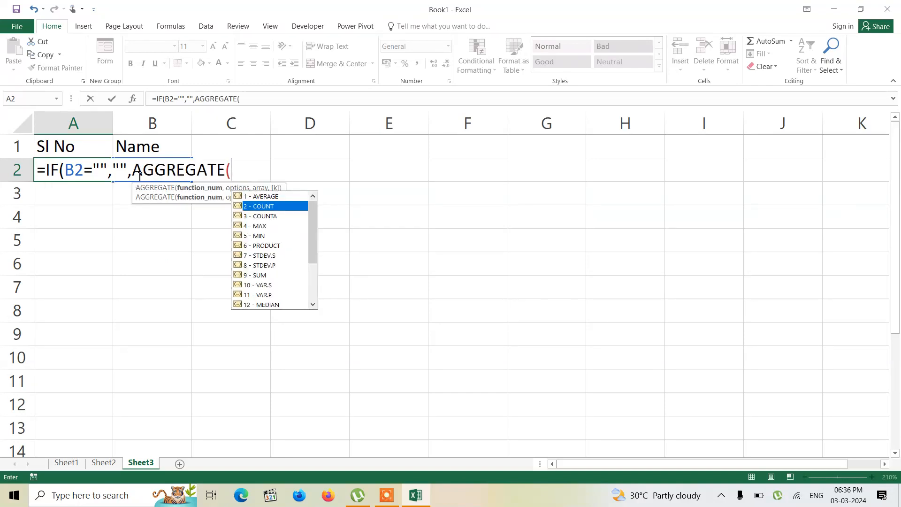
key("Tab")
type(",")
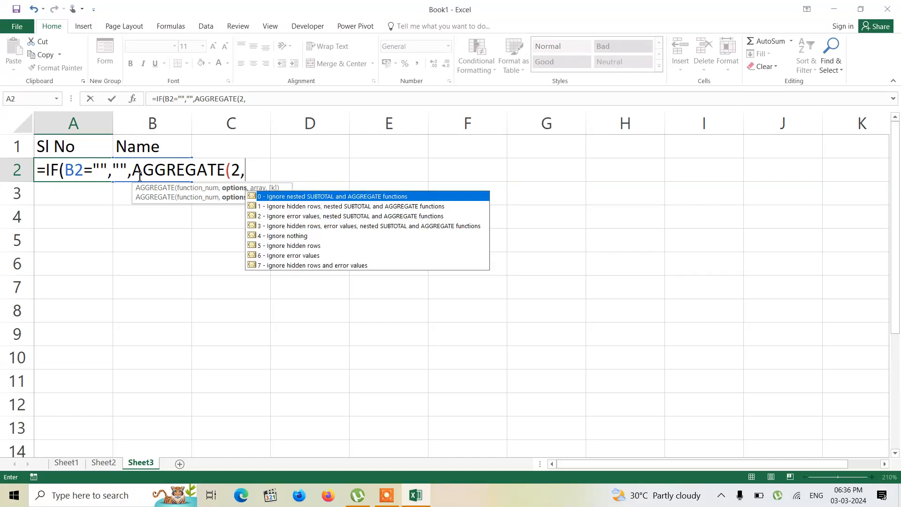
key("Down")
key("Down")
key("Down")
key("Down")
key("Down")
key("Down")
key("Up")
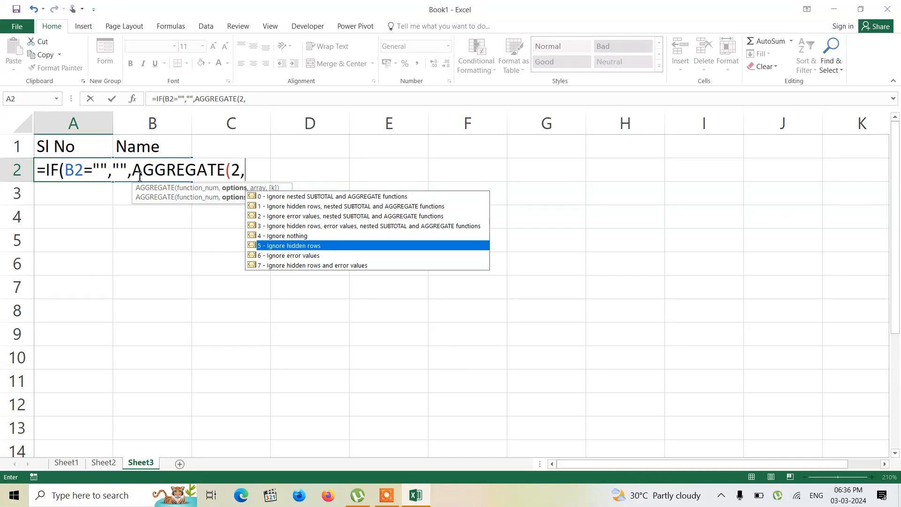
key("Tab")
type(",")
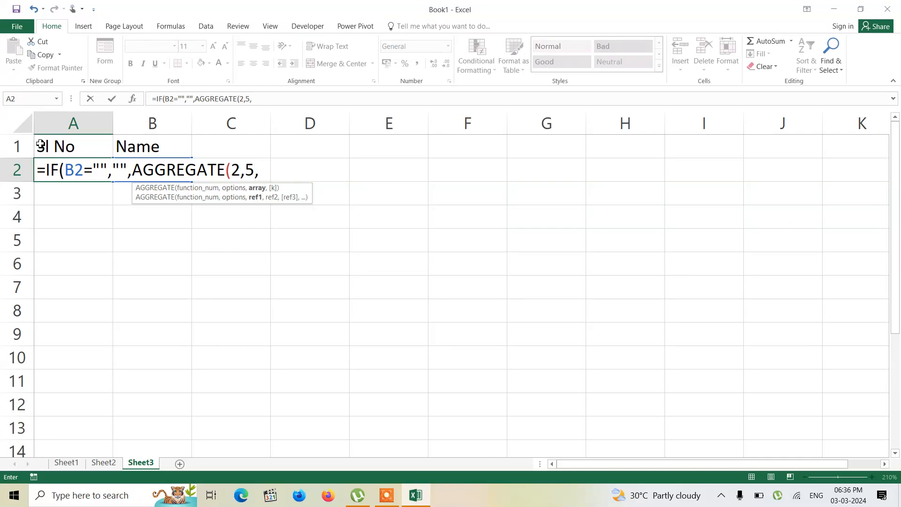
Step: Complete the A2 formula with the expanding range $A$1:A1 and add 1 to the AGGREGATE result
left_click(68, 147)
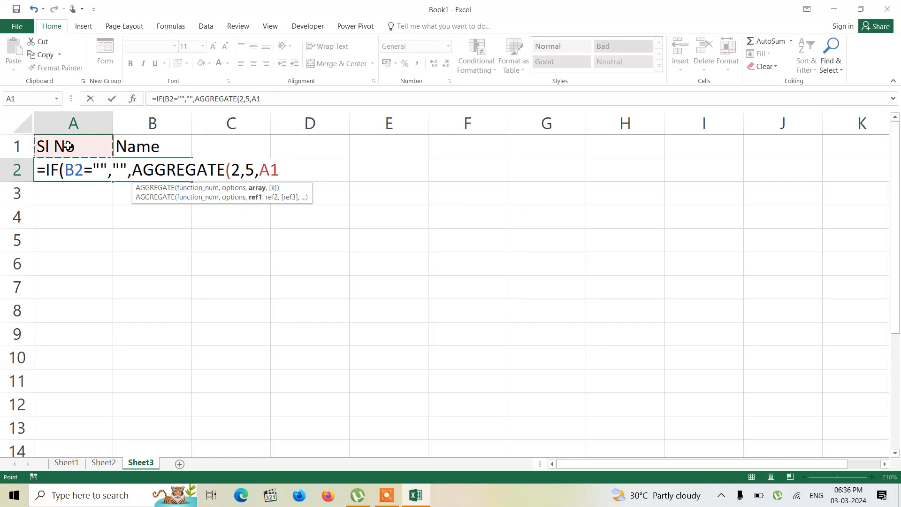
type(":A1A")
key("BackSpace")
left_click(271, 169)
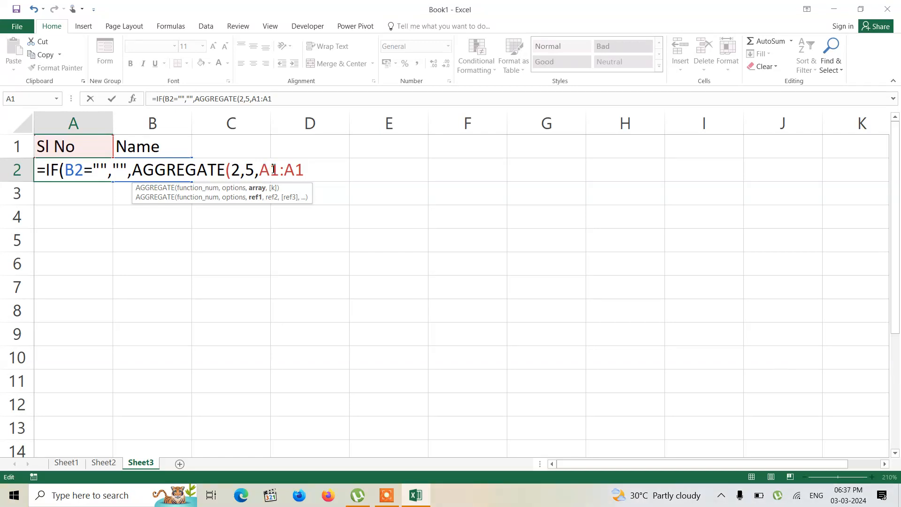
key("F4")
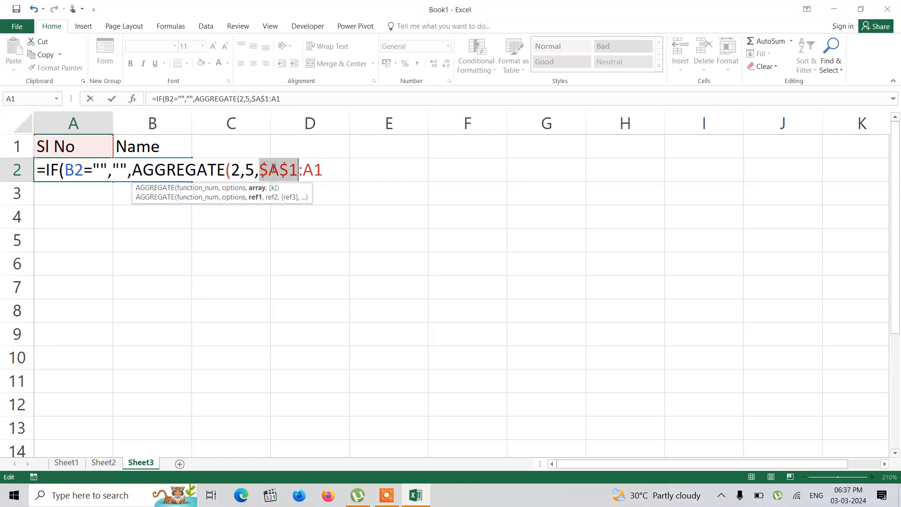
left_click(330, 171)
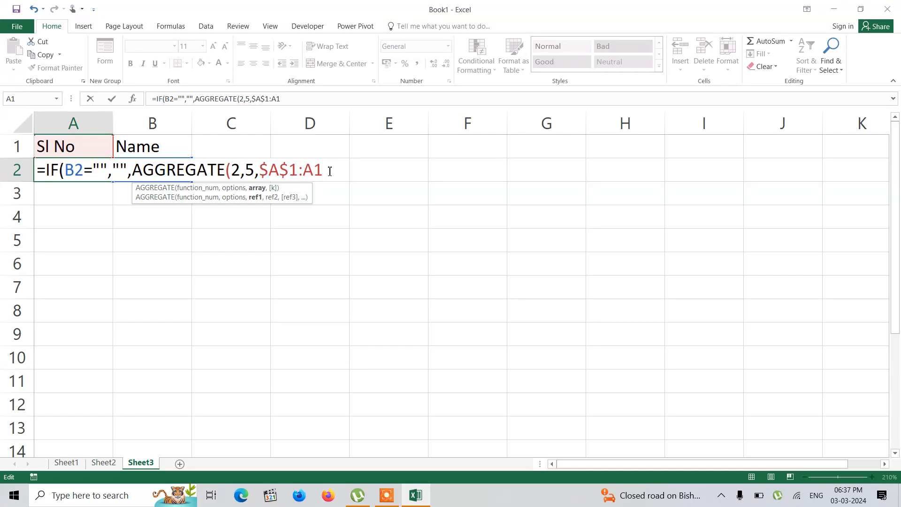
type(")")
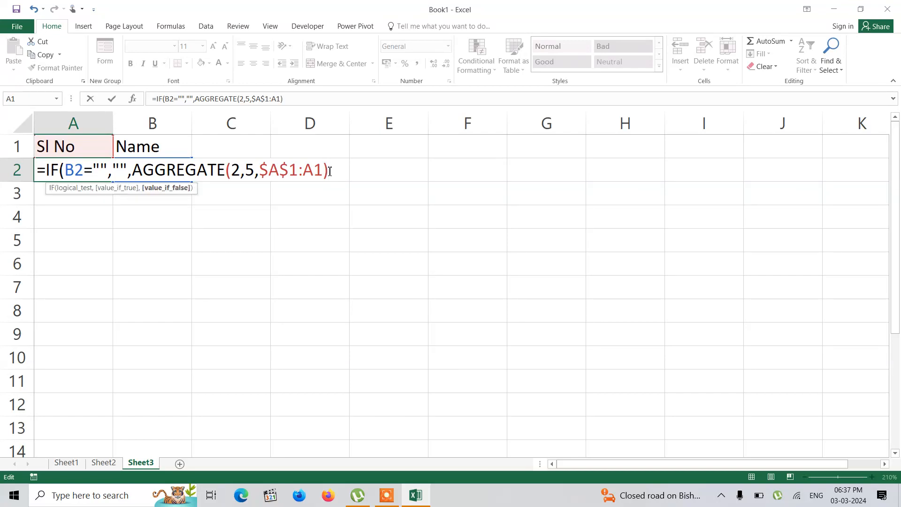
type("+1)")
key("Return")
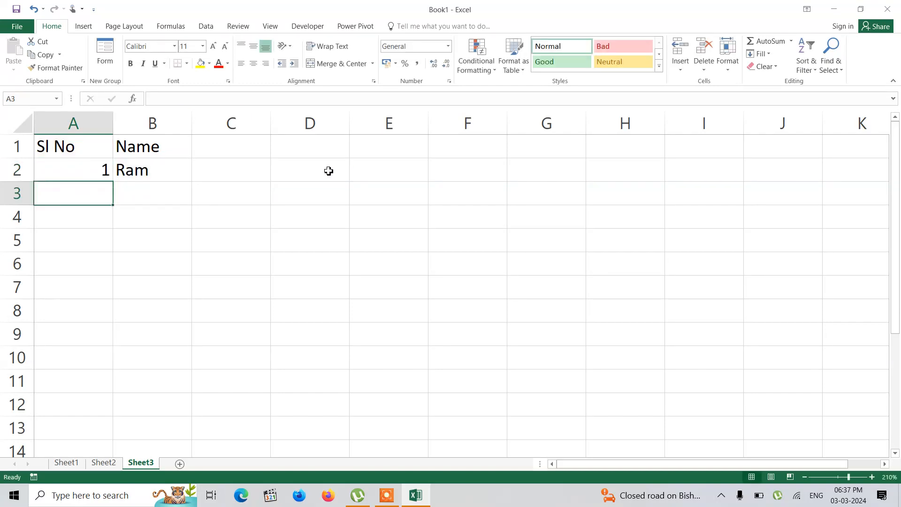
Step: Enter three more people's first names in B3 through B5 of the Name column
left_click(141, 194)
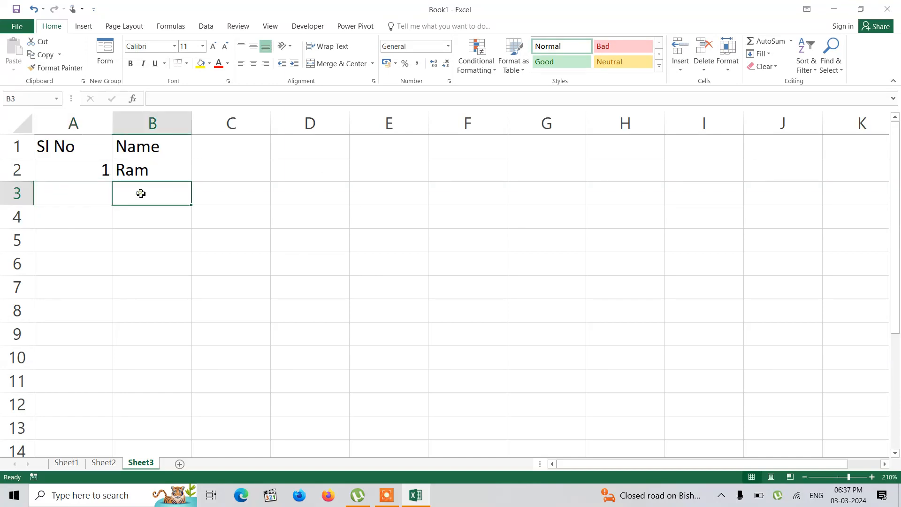
left_click(126, 166)
key("Tab")
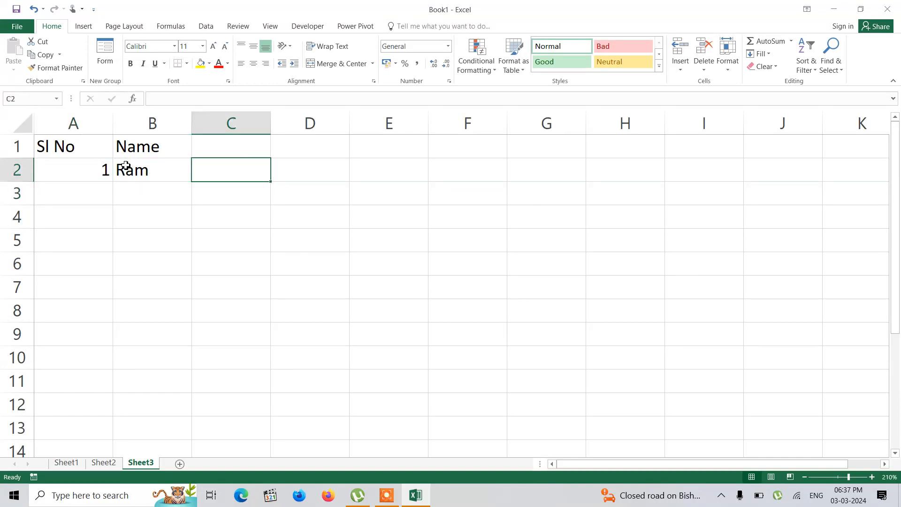
key("Left")
key("Left")
key("Right")
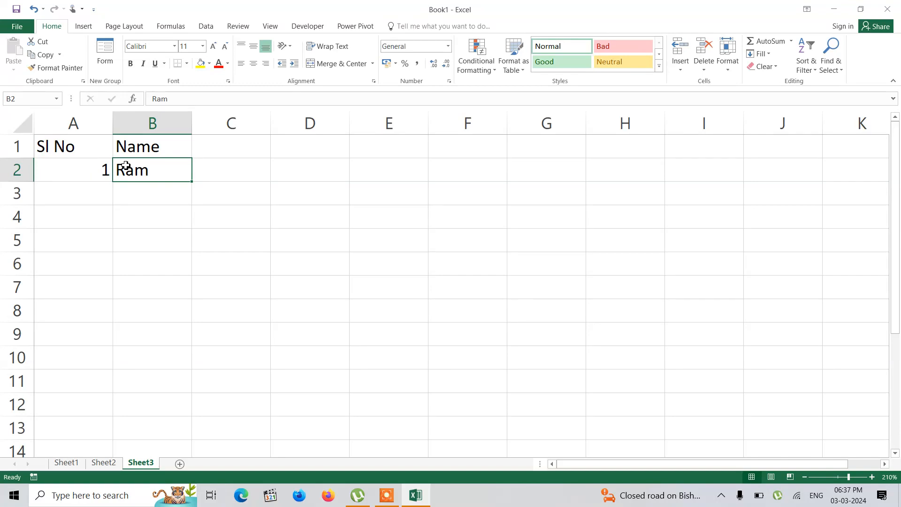
key("Down")
type("Shyam")
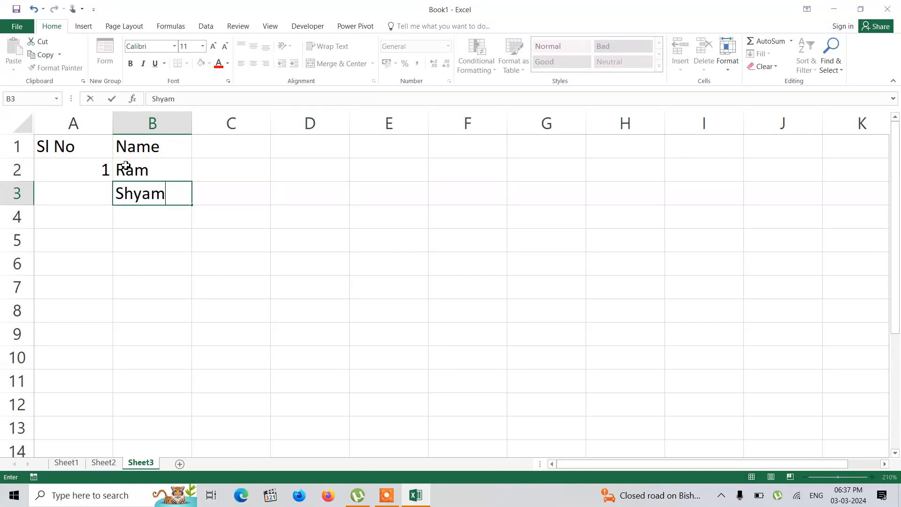
key("Return")
type("Ma")
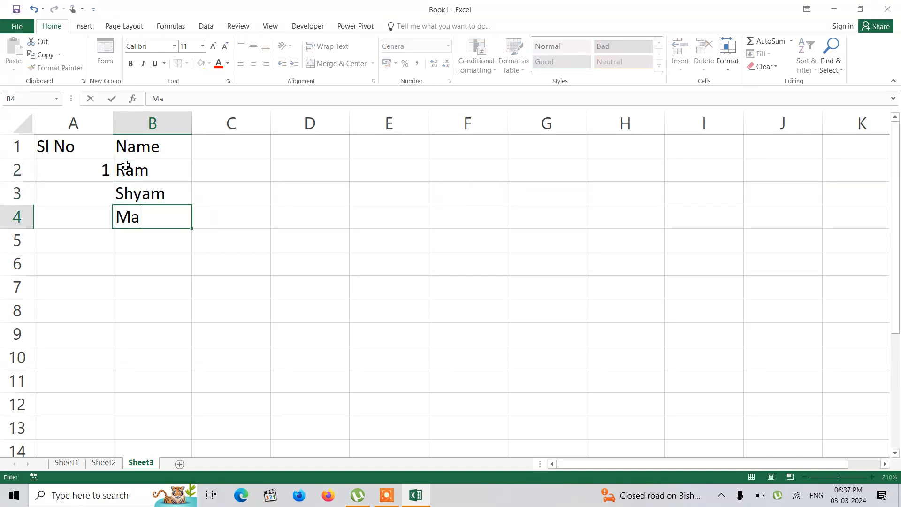
type("dan")
key("Return")
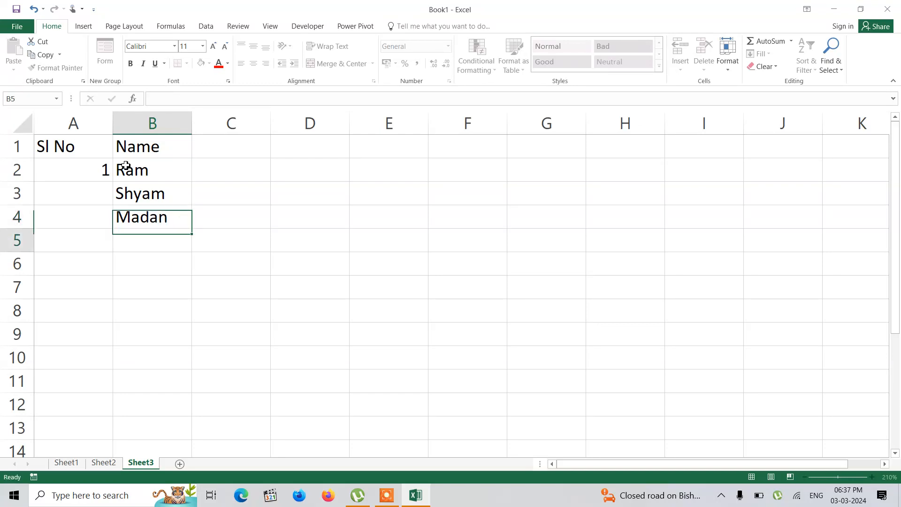
type("Alok")
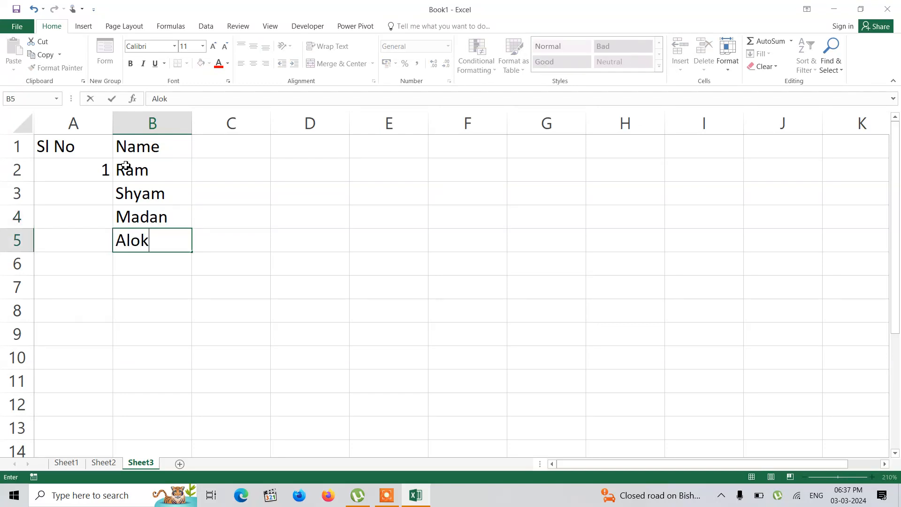
key("Return")
left_click(93, 170)
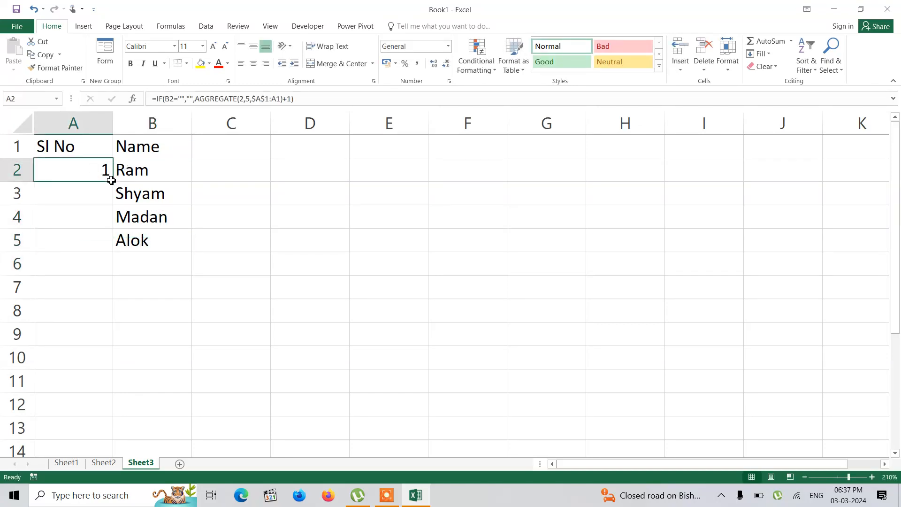
left_click_drag(111, 176, 115, 185)
left_click(94, 171)
Step: Leave B6 blank and enter three people's first names in B7 through B9
left_click(131, 293)
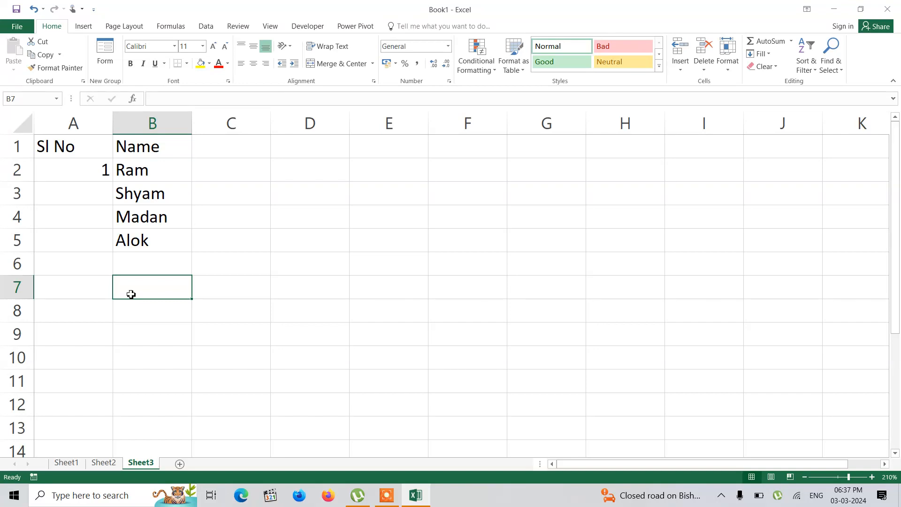
type("Raja")
key("Return")
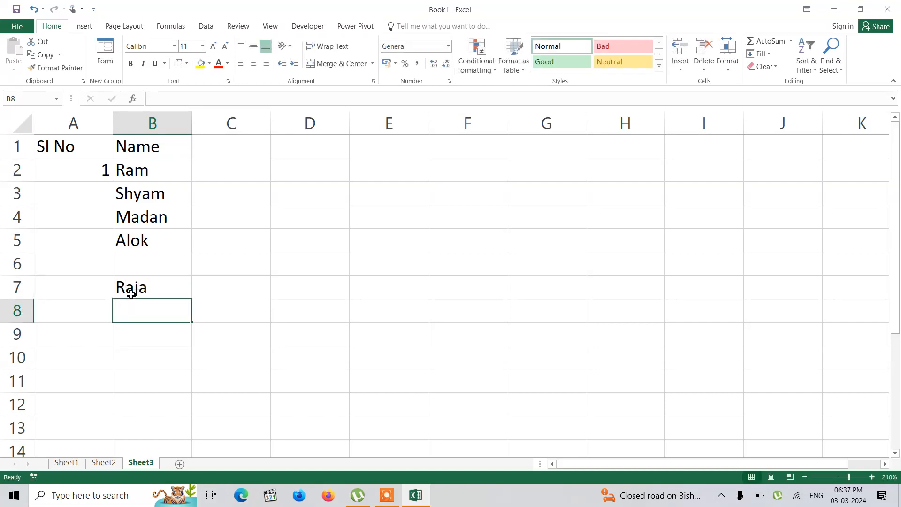
type("Raja")
key("BackSpace")
key("BackSpace")
key("BackSpace")
key("BackSpace")
type("T")
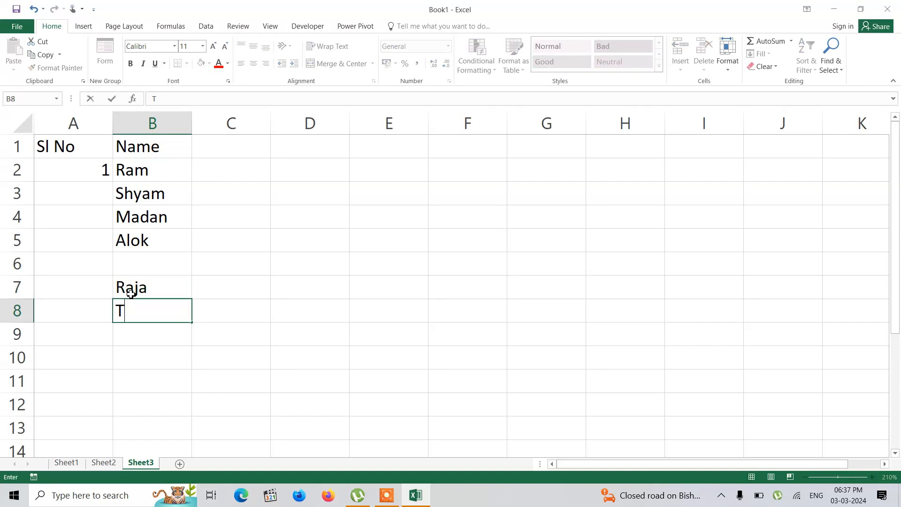
type("arun")
key("Return")
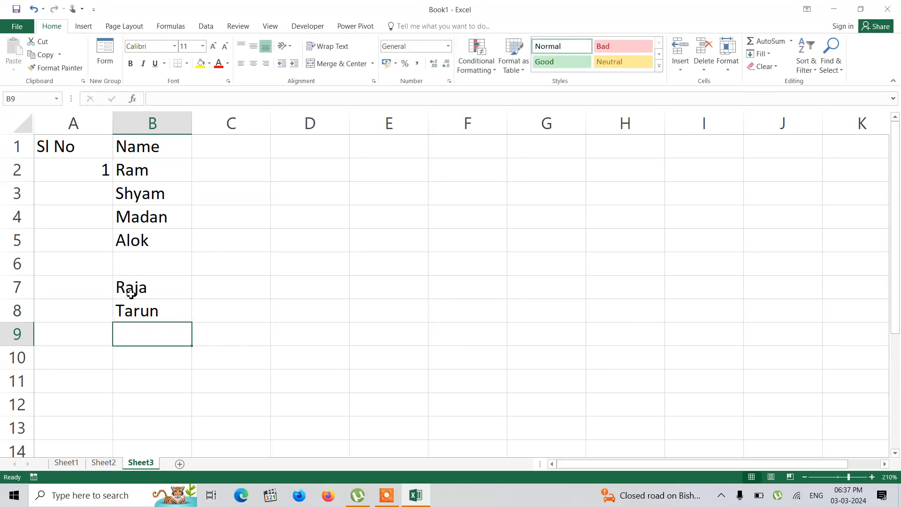
type("Kiran")
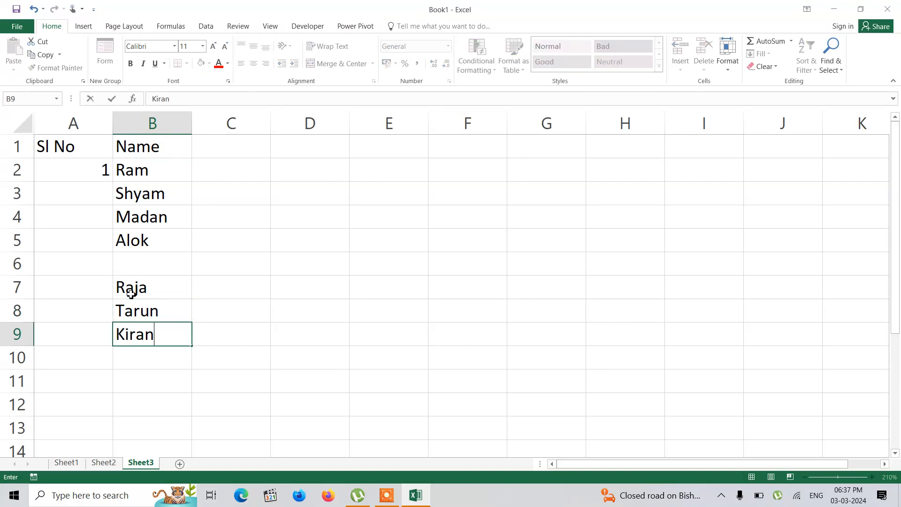
key("Return")
Step: Fill the A2 serial number formula down through A9
left_click(97, 175)
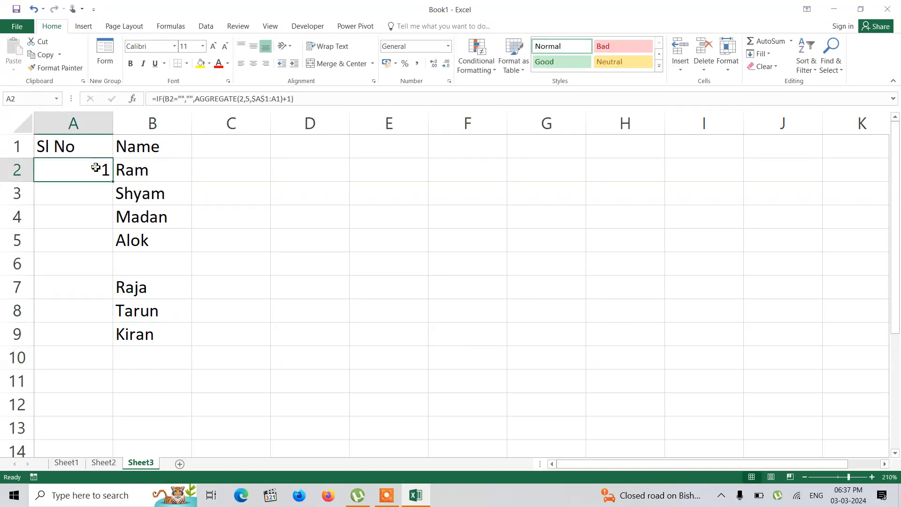
left_click_drag(112, 182, 112, 354)
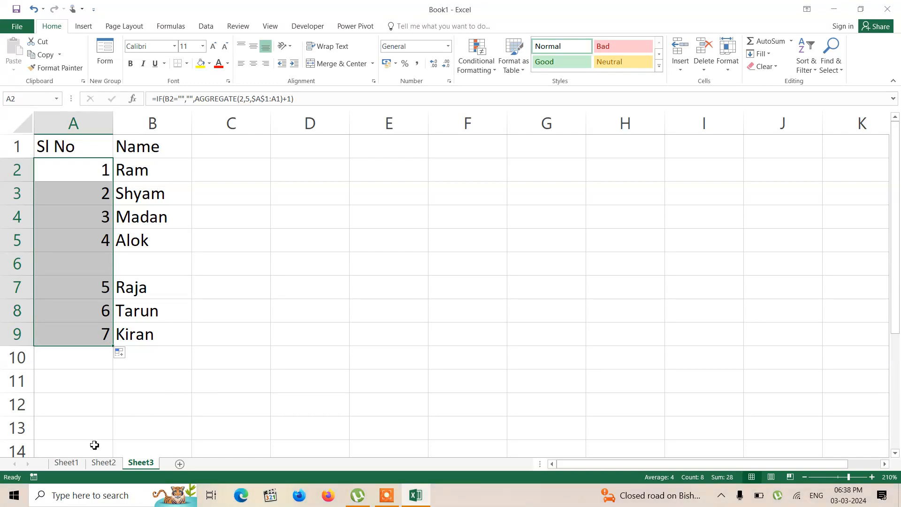
Step: Review the serial number formula in A2 of Sheet1 and return to Sheet3
left_click(69, 464)
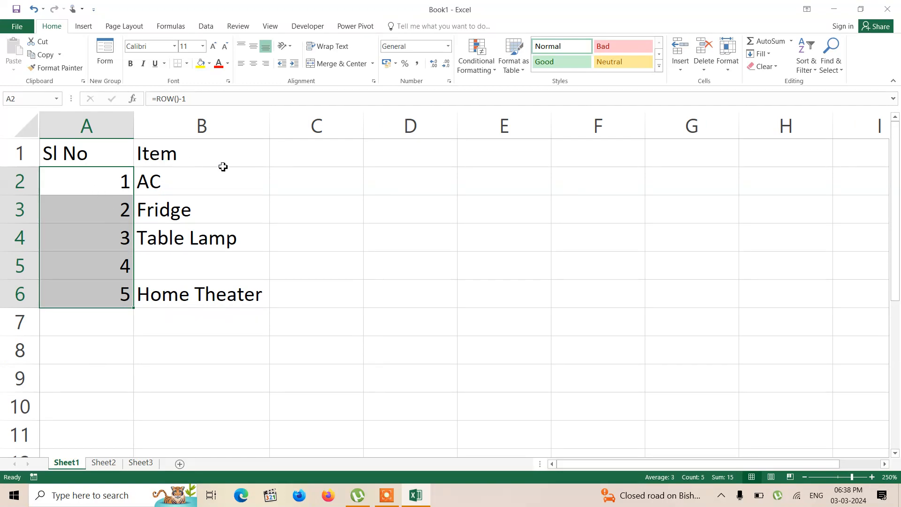
left_click(92, 183)
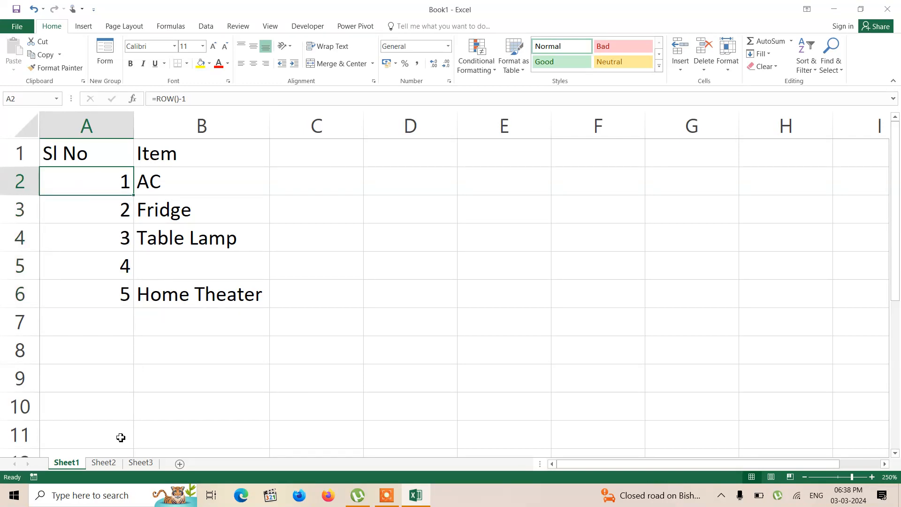
left_click(118, 463)
left_click(141, 463)
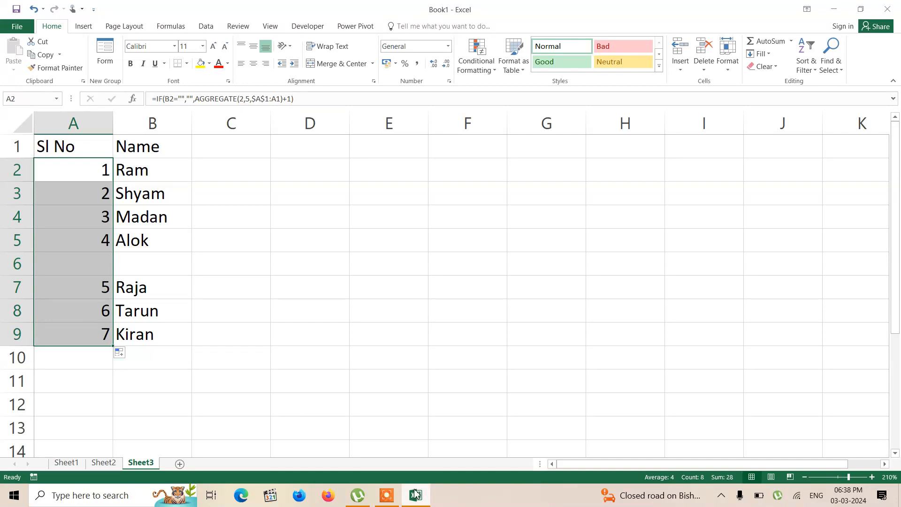
left_click(391, 499)
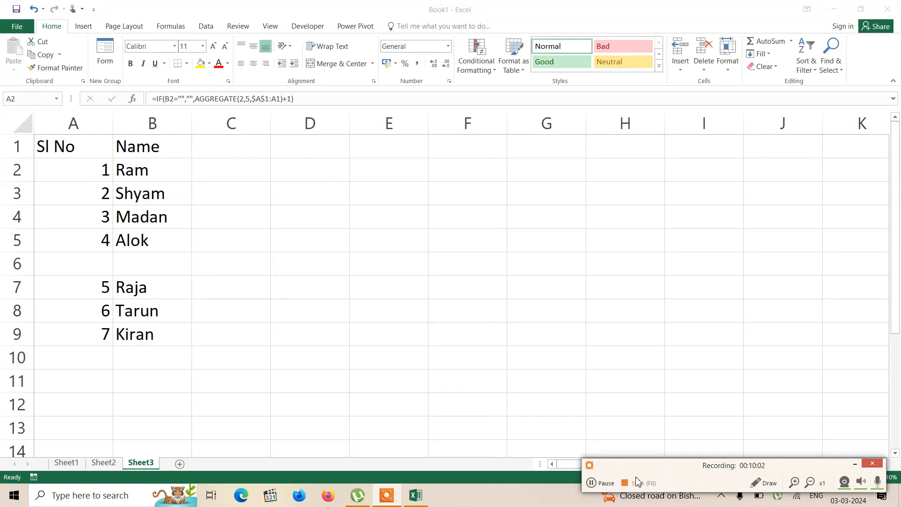